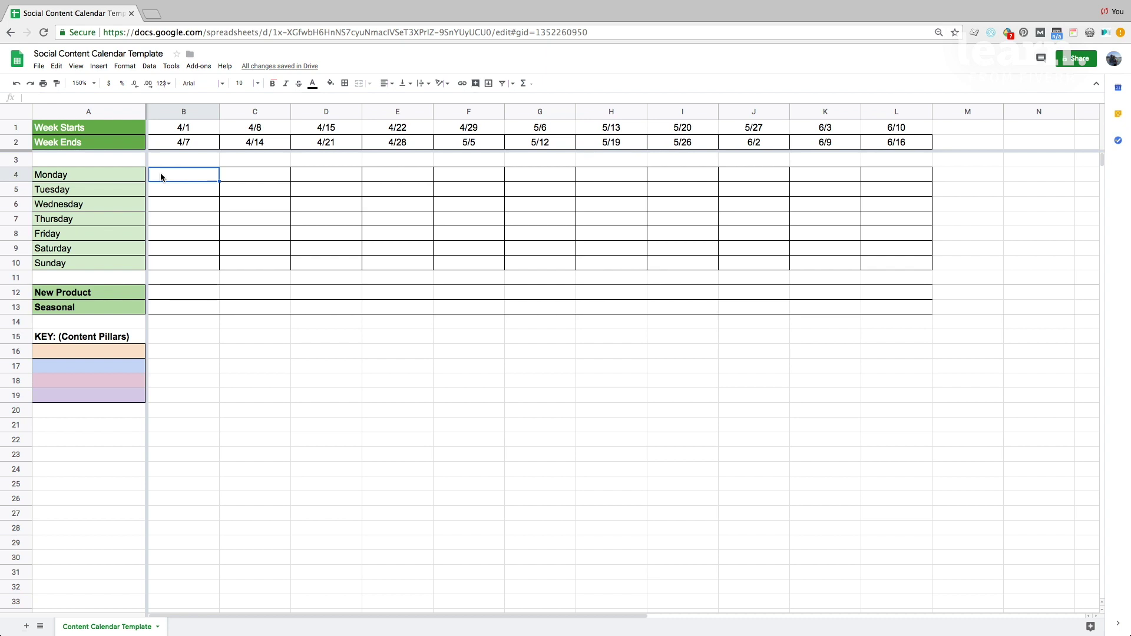
left_click(97, 131)
left_click(111, 139)
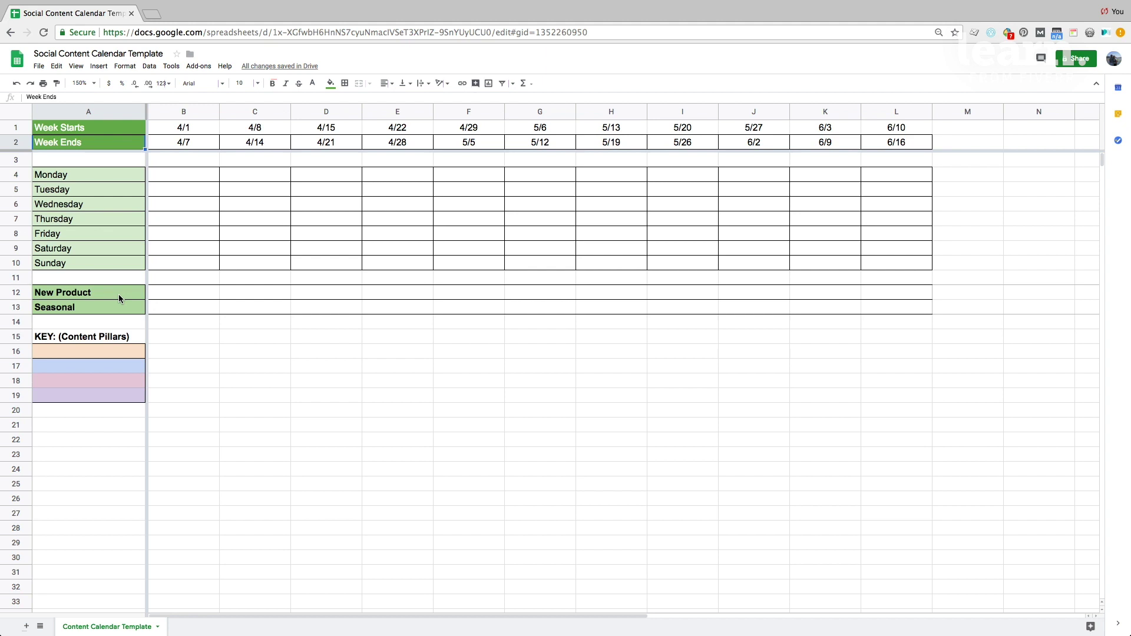
key("Down")
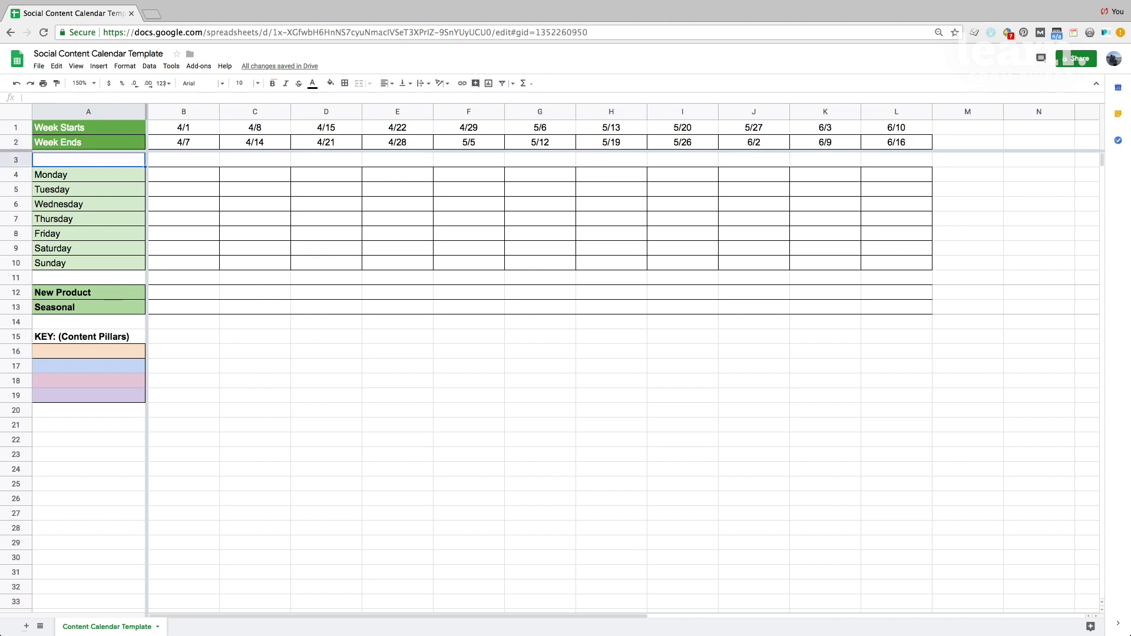
Step: Enter COLLEGE PRIDE in A16 and COFFEE in A17 as the first two content pillars of the key
left_click(108, 310)
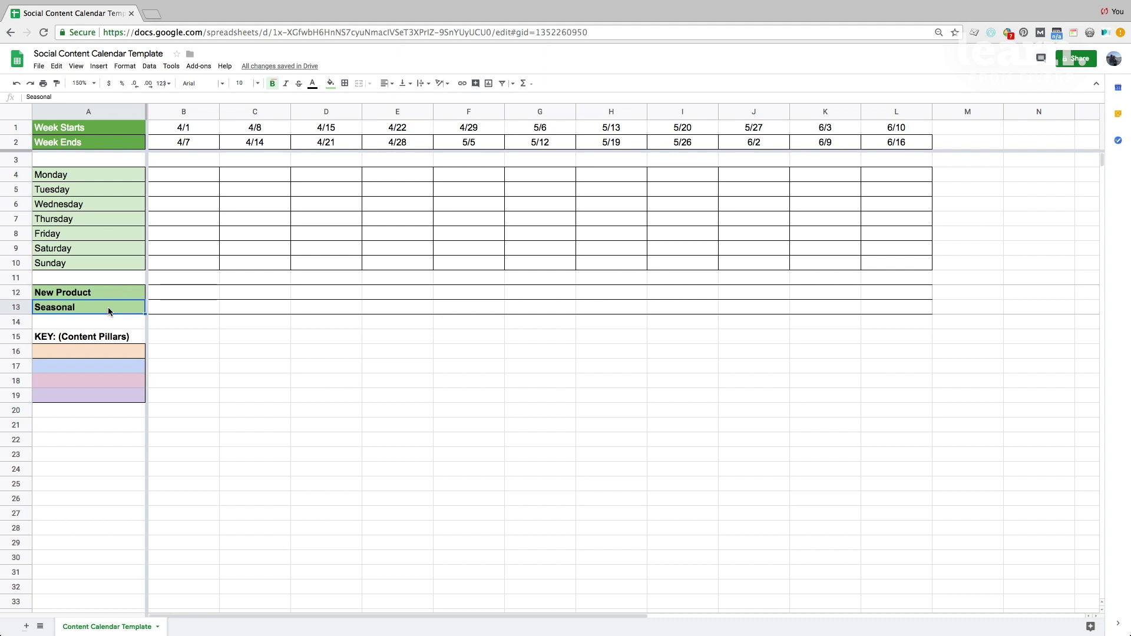
key("Down")
key("Down")
key("Down")
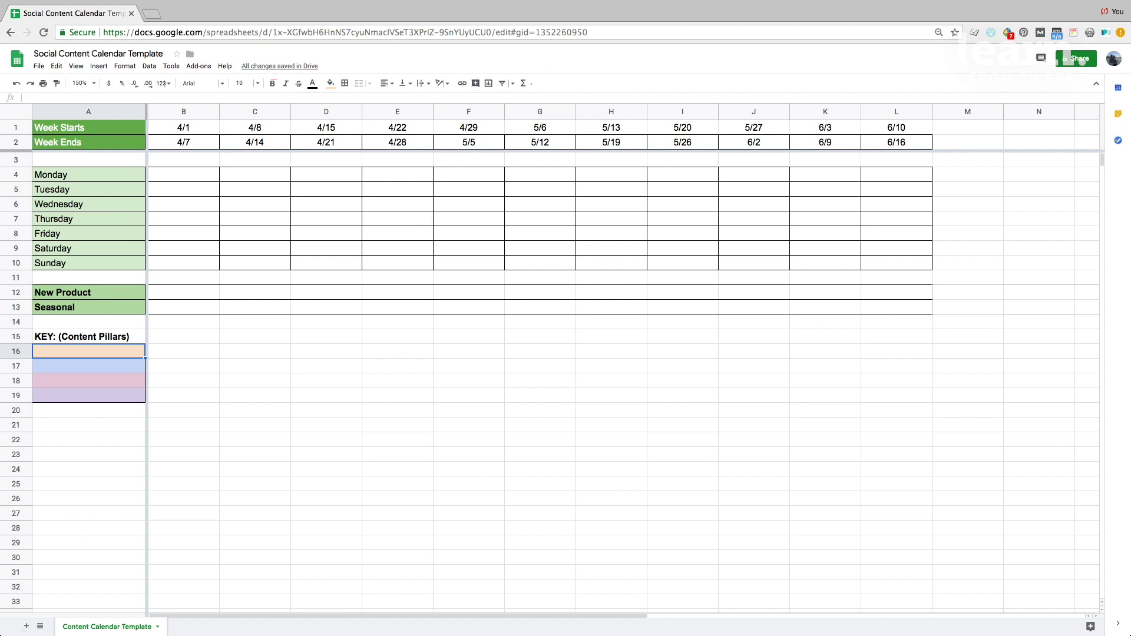
type("COLLEGE P")
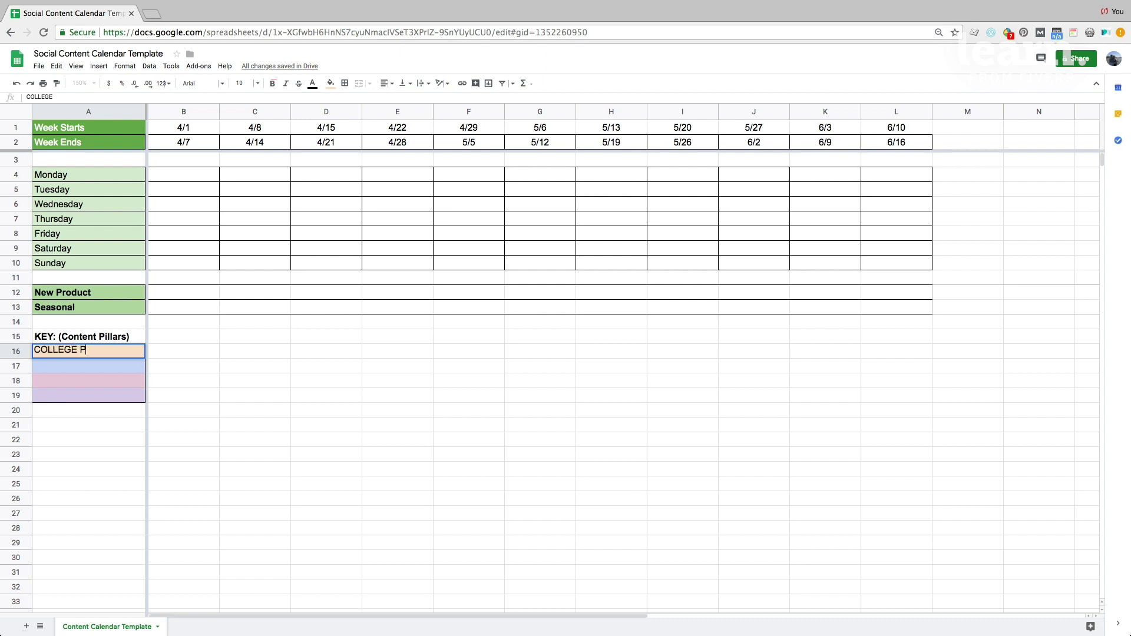
type("RIDE")
key("Return")
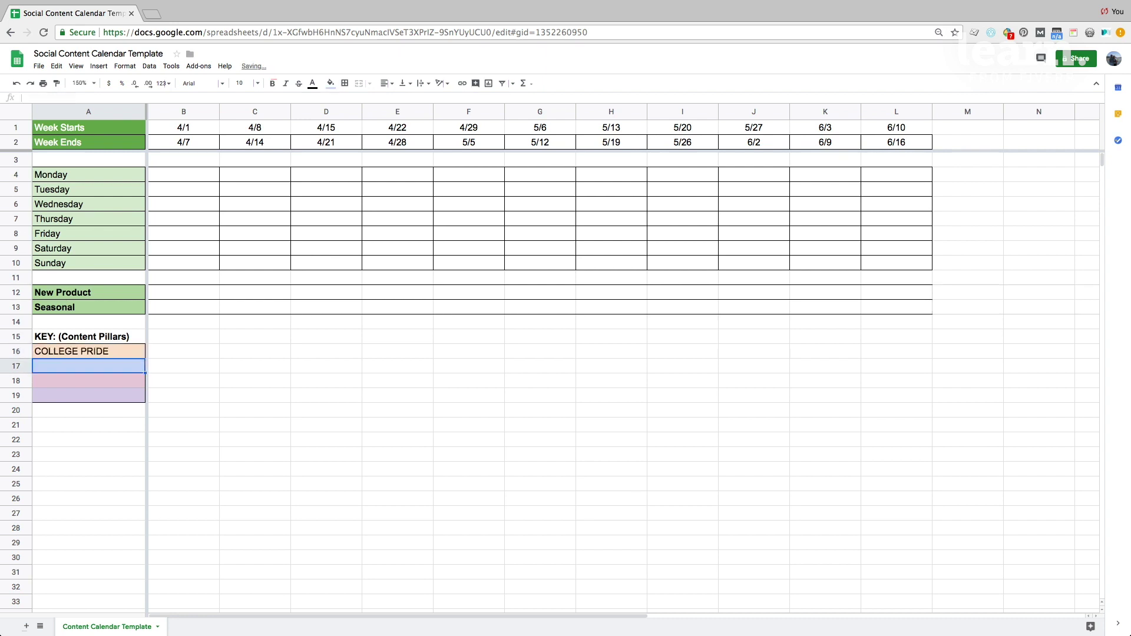
type("COFFEE")
key("Return")
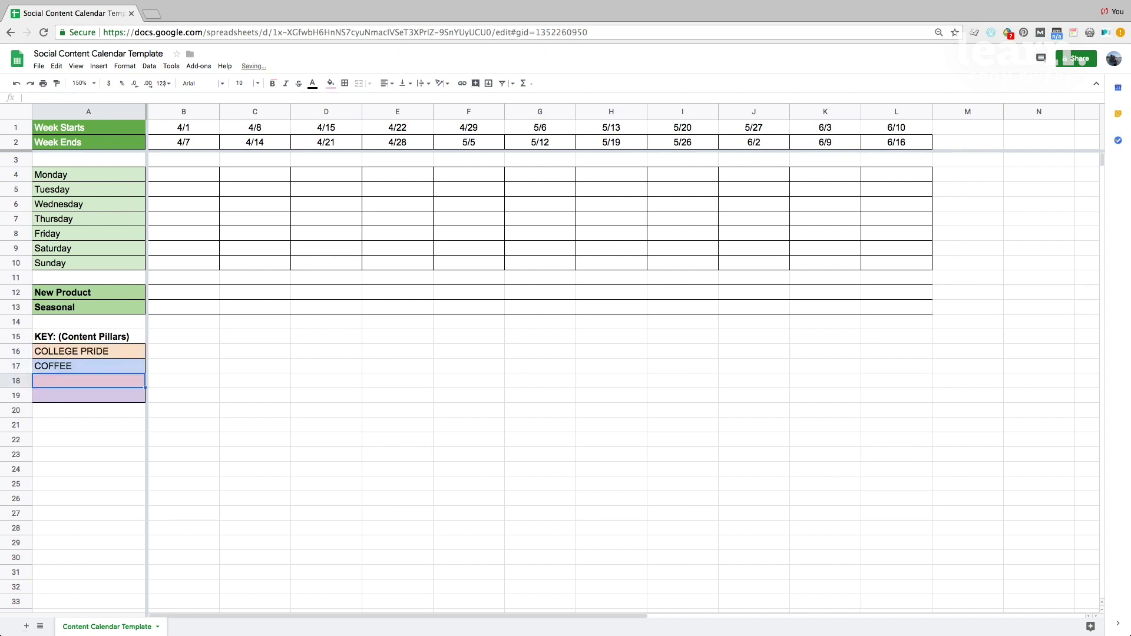
Step: Enter CALM STUDY SPACES in A18 and MOTIVATION/INSPIRATION in A19 to complete the content pillar key
type("CALM STUDY")
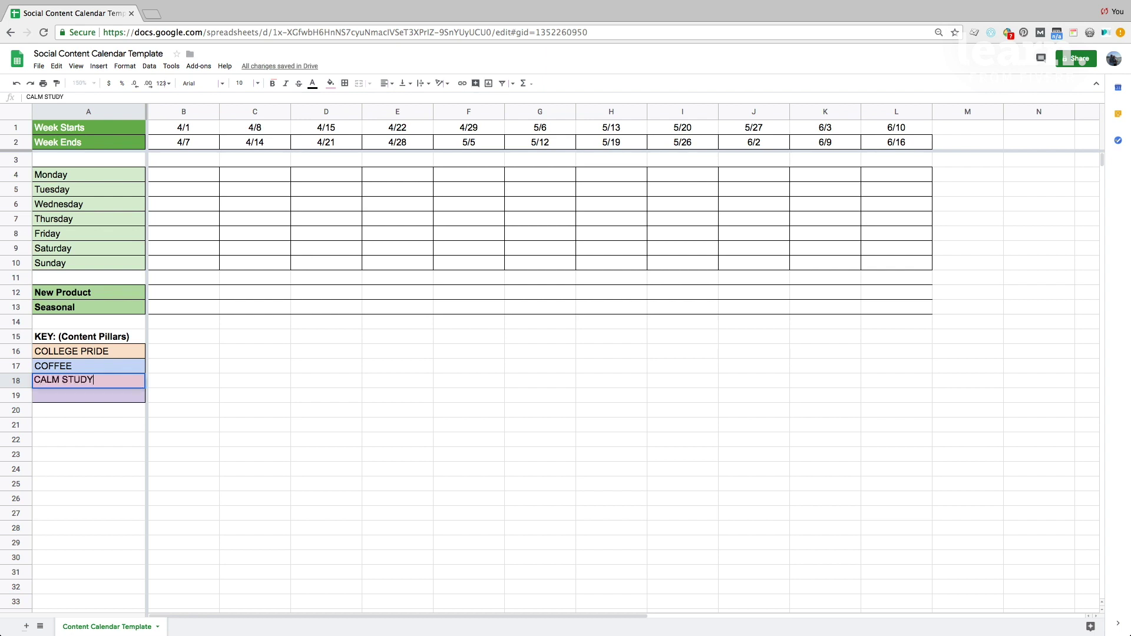
type(" SPACES")
key("Return")
type("MOTIV")
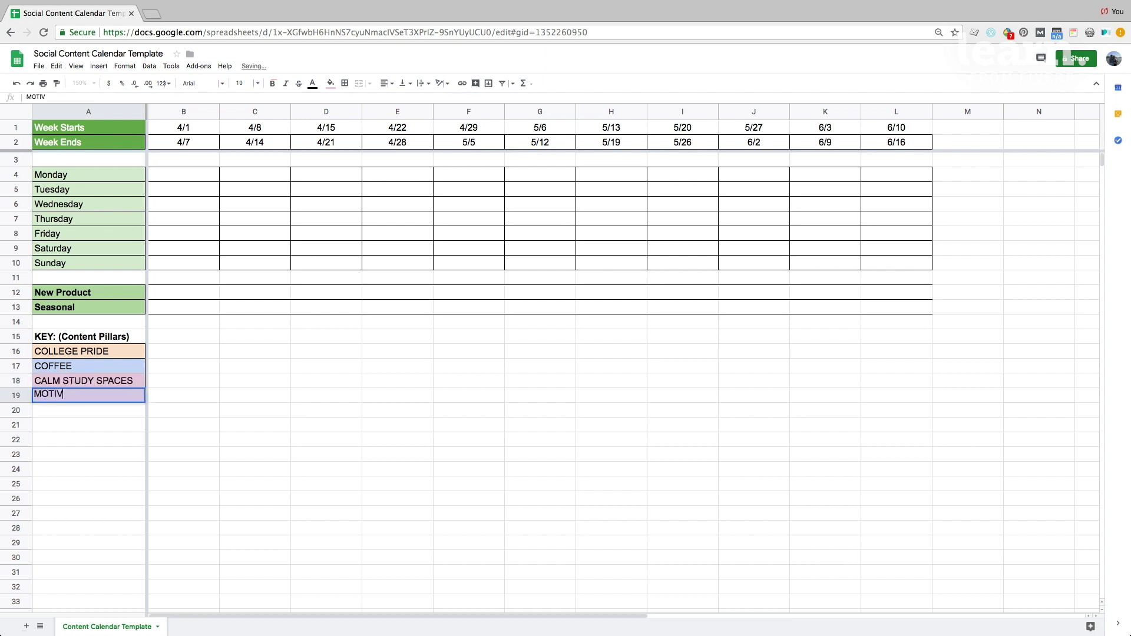
type("ATION/INSPIRATION")
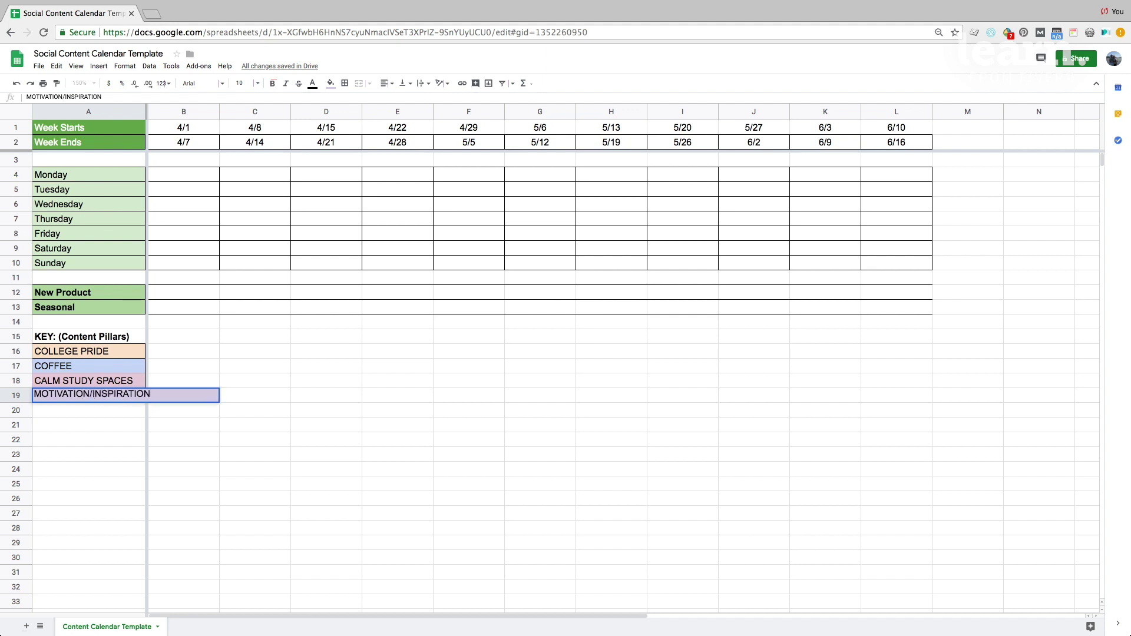
key("Return")
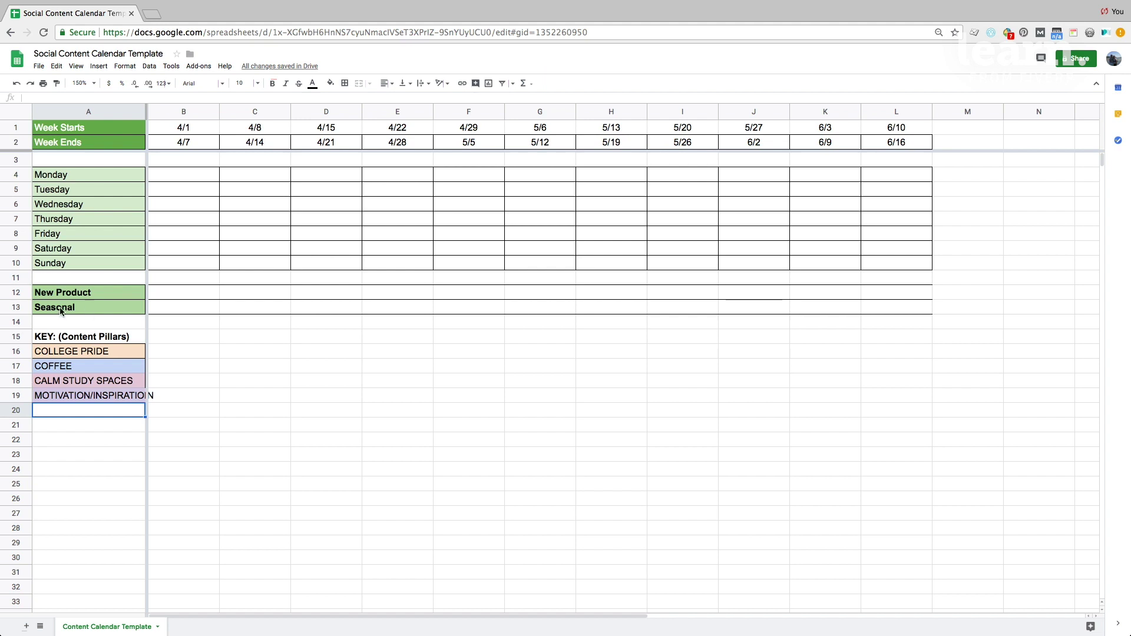
Step: Copy the MOTIVATION/INSPIRATION key cell's formatting to Monday of the week starting 4/1
left_click(186, 131)
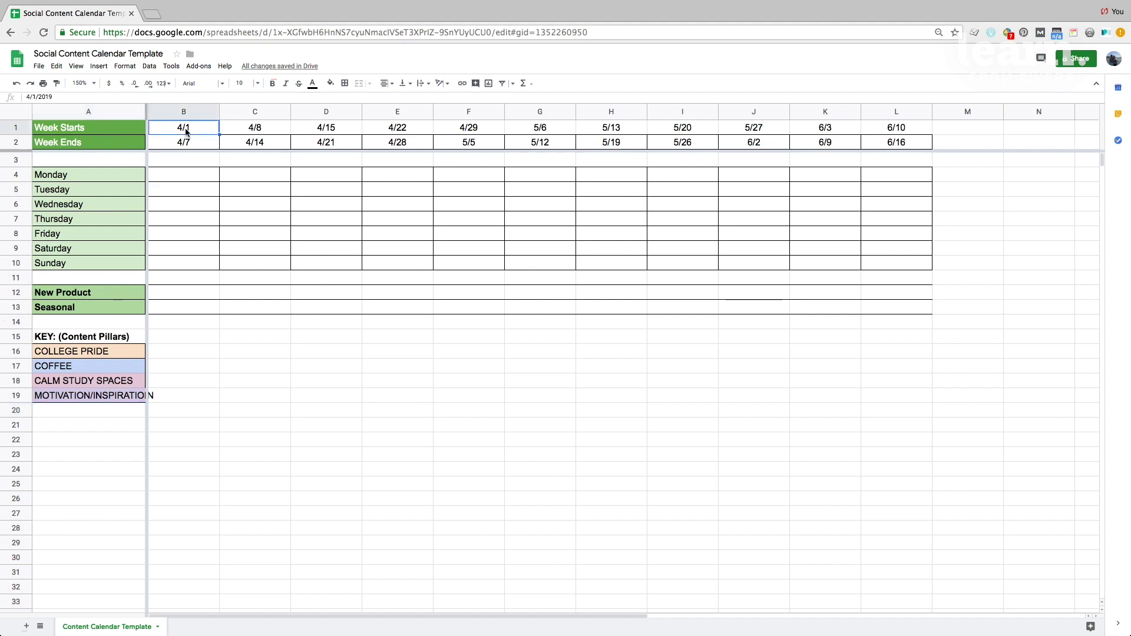
left_click(190, 174)
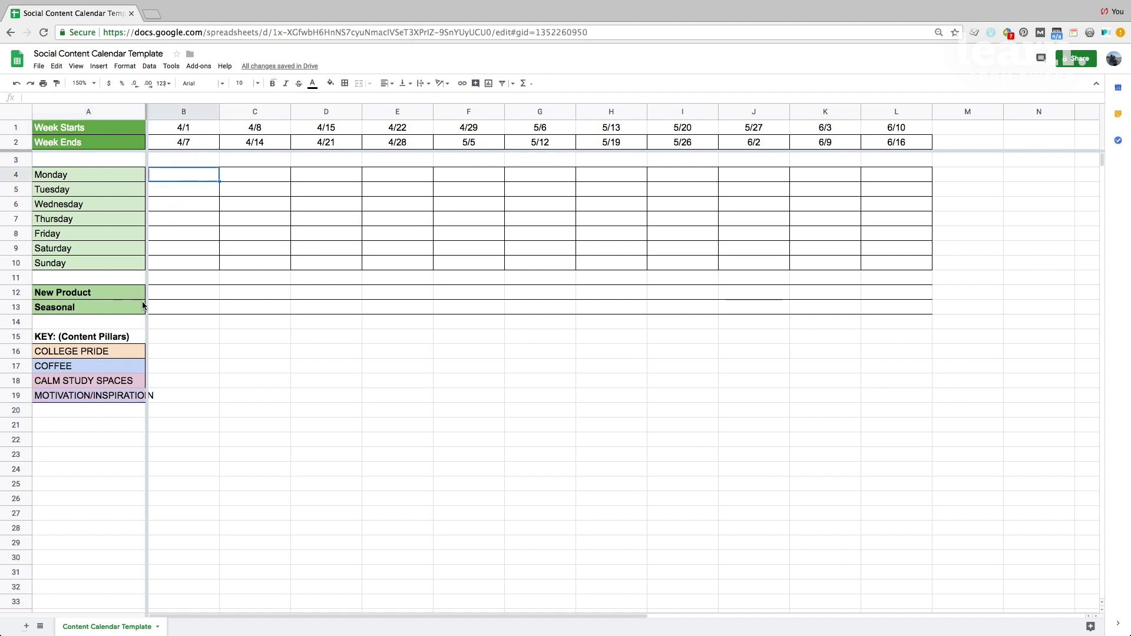
left_click(90, 399)
left_click(57, 83)
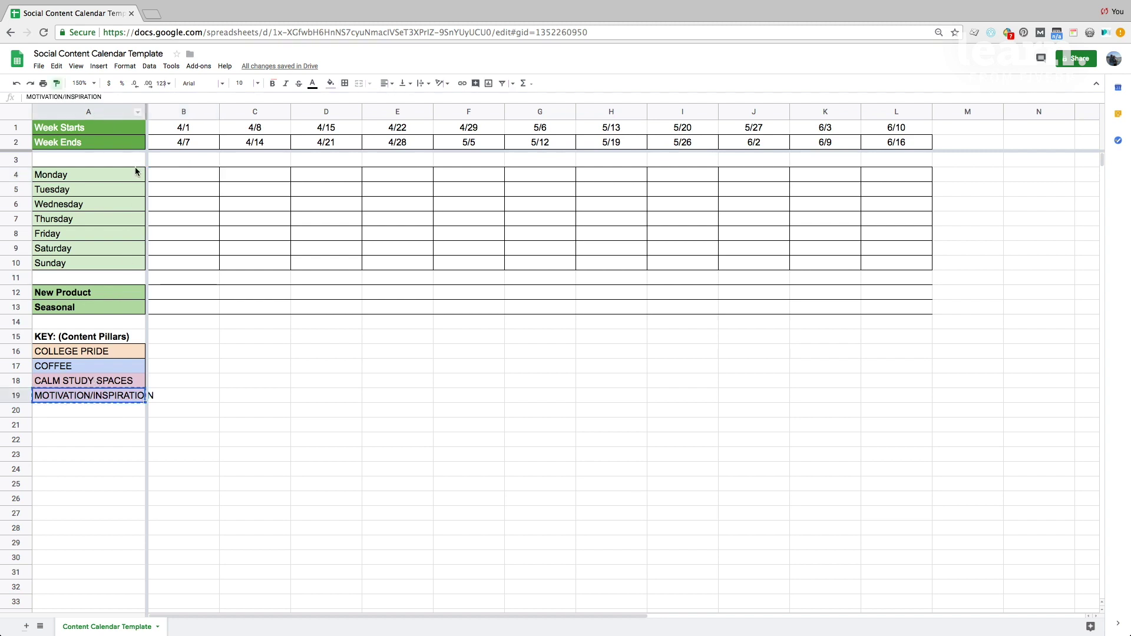
left_click(159, 176)
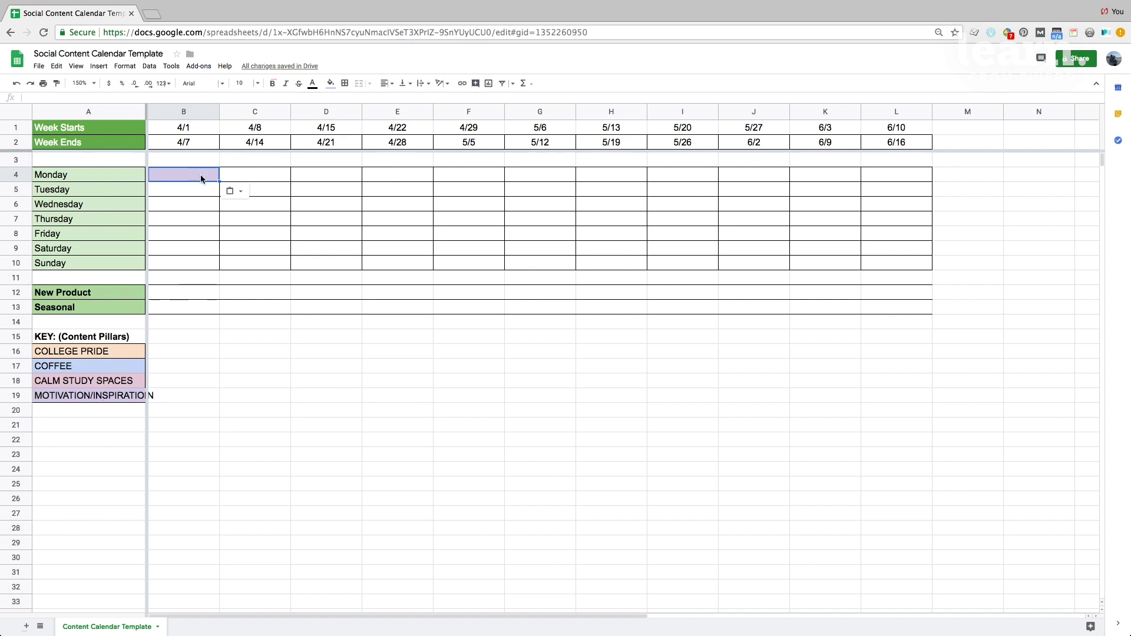
Step: Copy the COLLEGE PRIDE key cell's formatting to Tuesday of the week starting 4/1
left_click(193, 195)
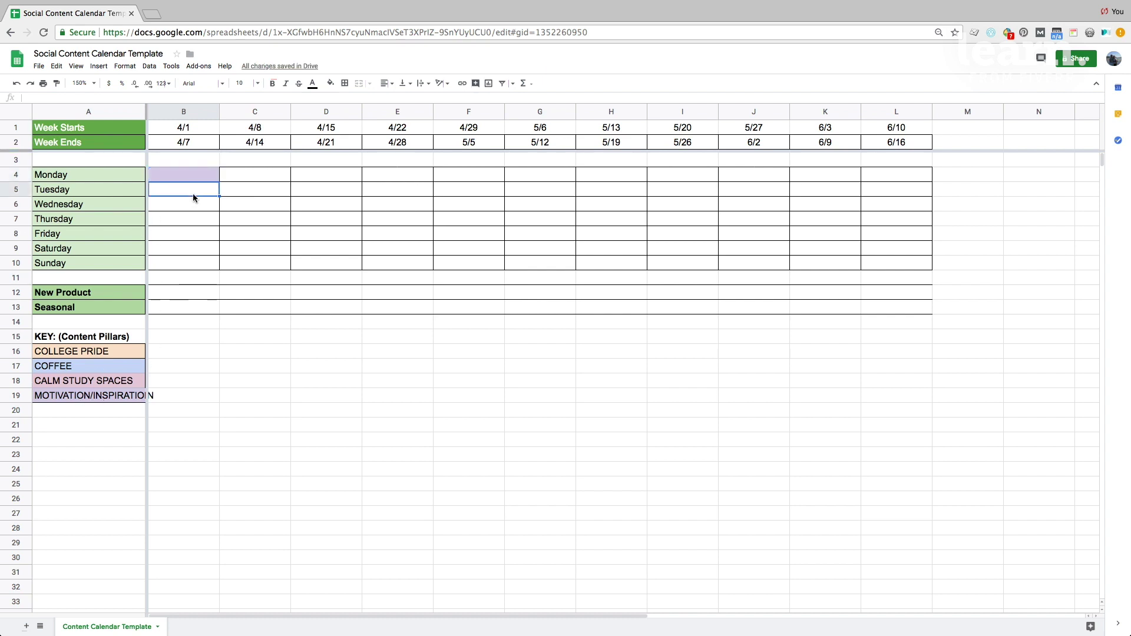
left_click(72, 352)
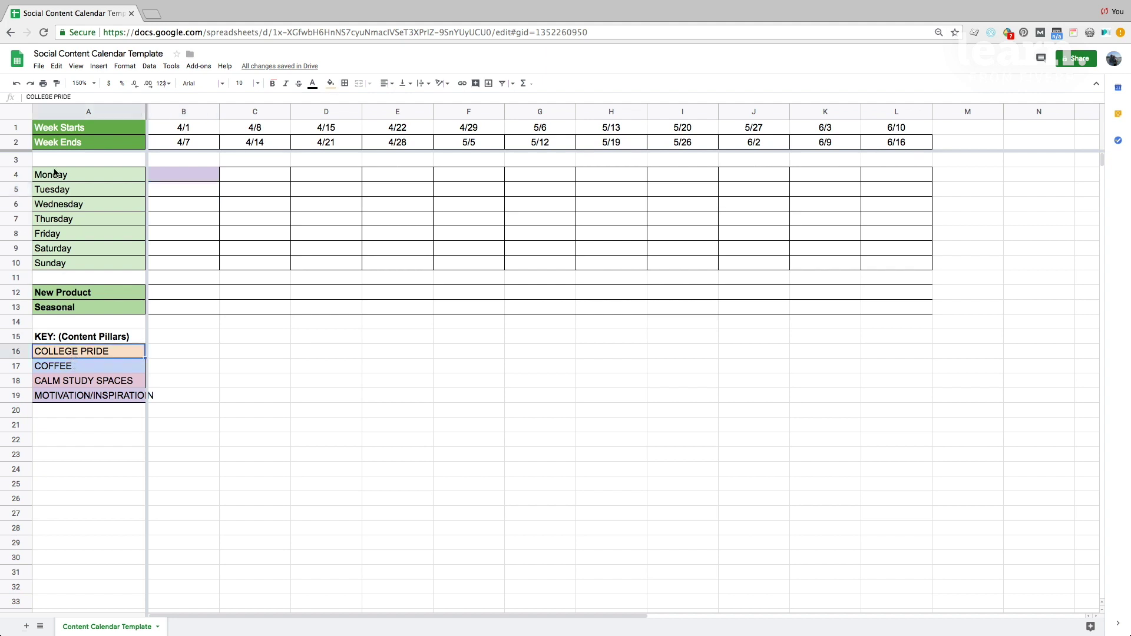
left_click(56, 86)
left_click(164, 192)
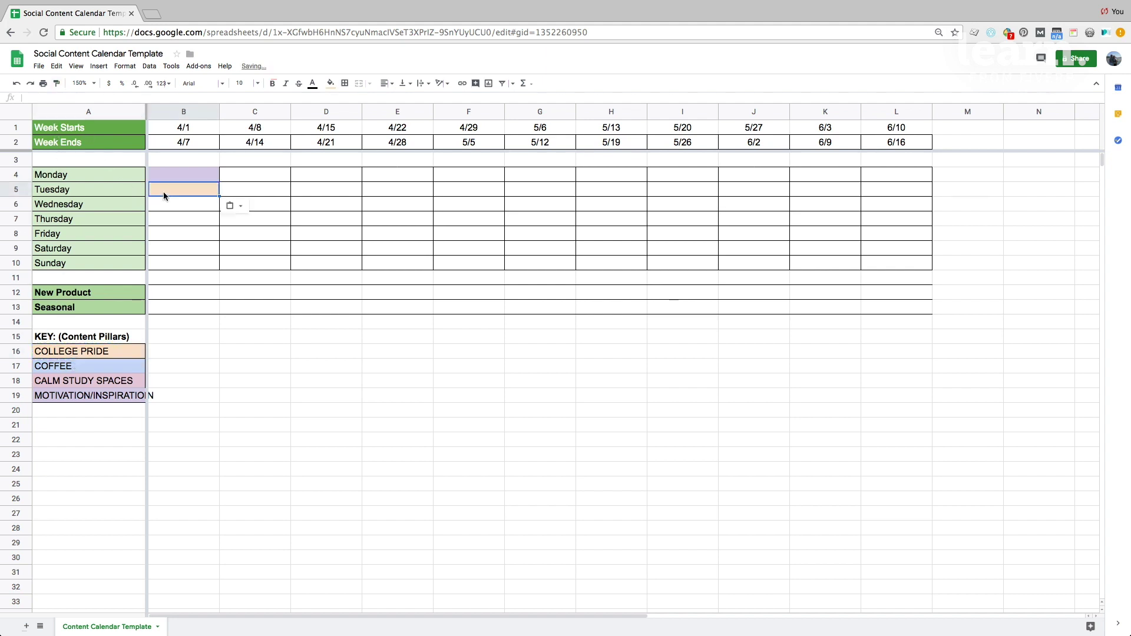
Step: Copy the COFFEE key cell's formatting to Wednesday of the week starting 4/1, undoing any formatting pasted onto the key by mistake
left_click(57, 85)
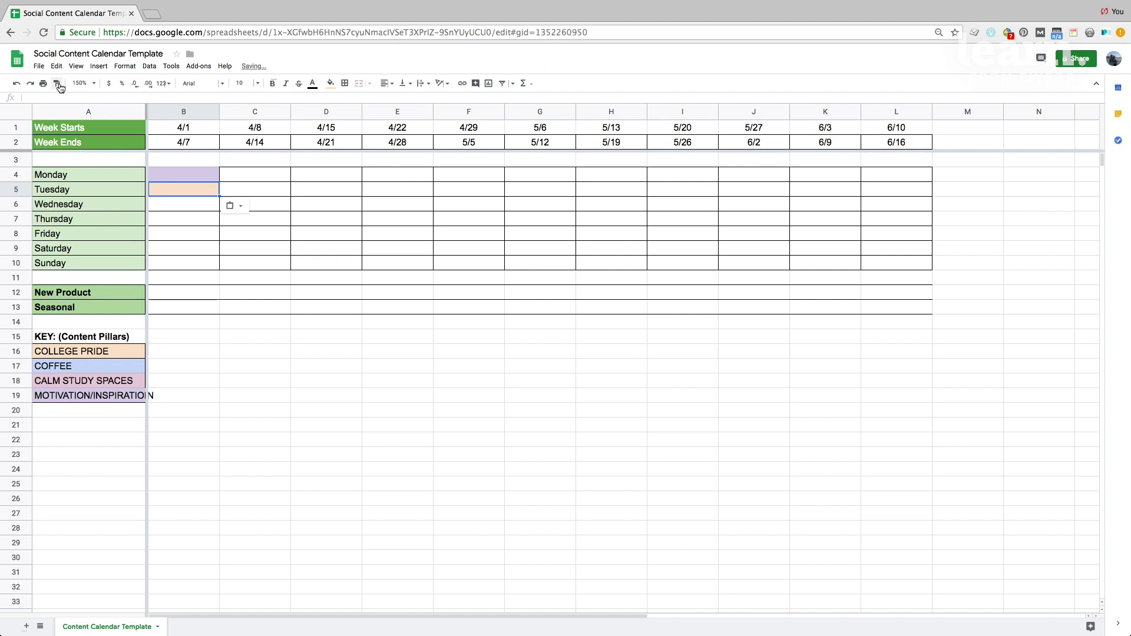
left_click(84, 370)
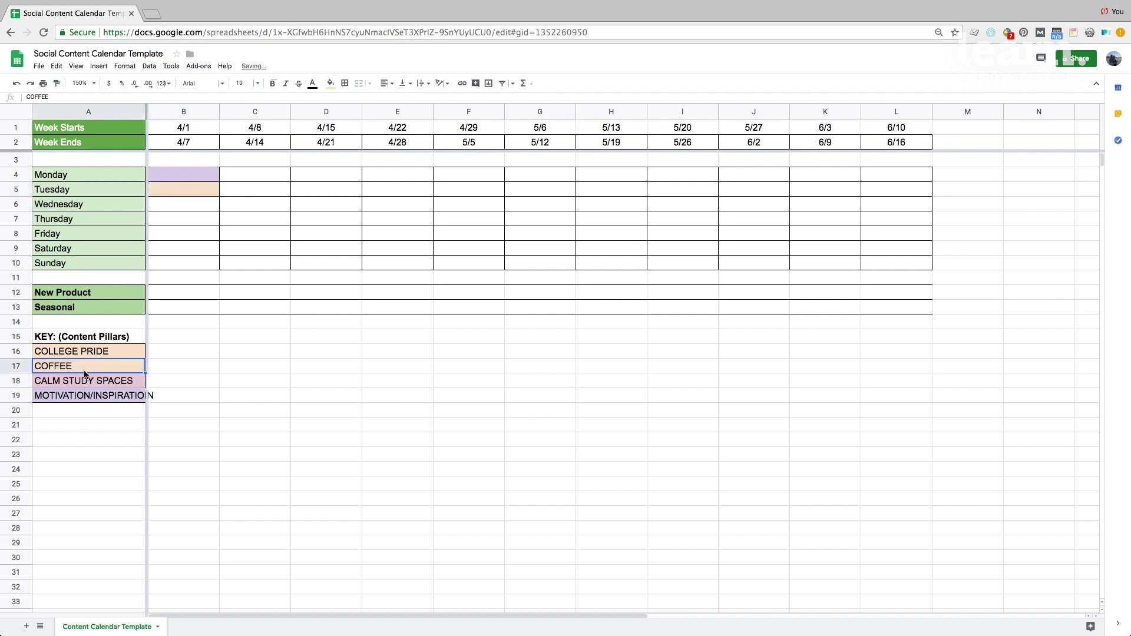
key("super+z")
left_click(57, 83)
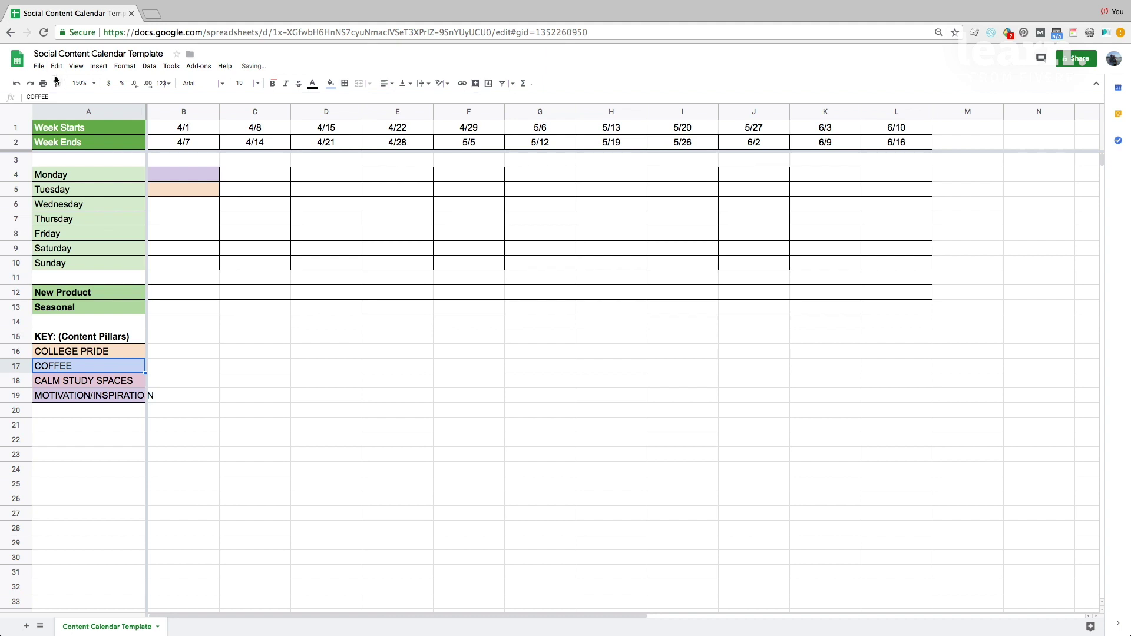
left_click(186, 207)
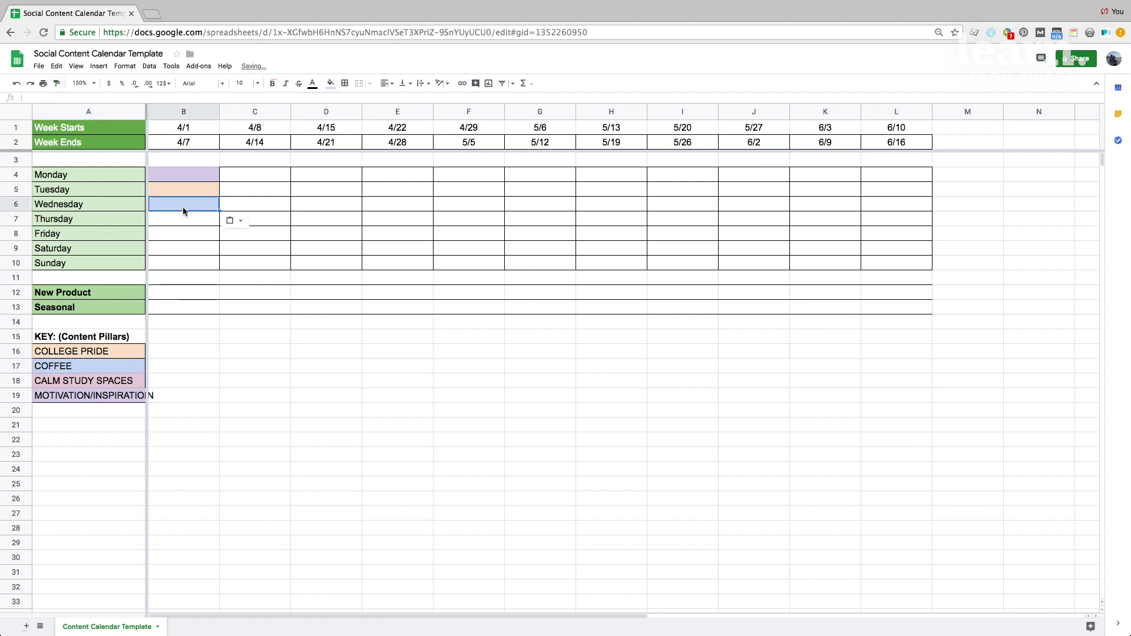
Step: In the week starting 4/1, copy the CALM STUDY SPACES formatting to Friday and the COLLEGE PRIDE formatting to Saturday
left_click(97, 380)
left_click(57, 83)
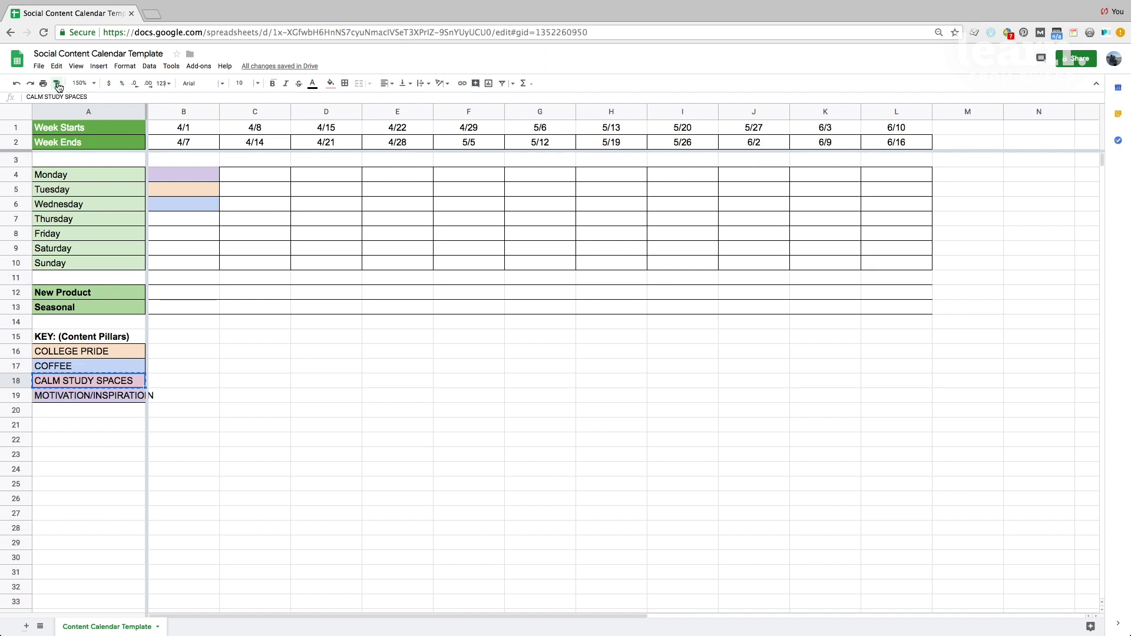
left_click(192, 238)
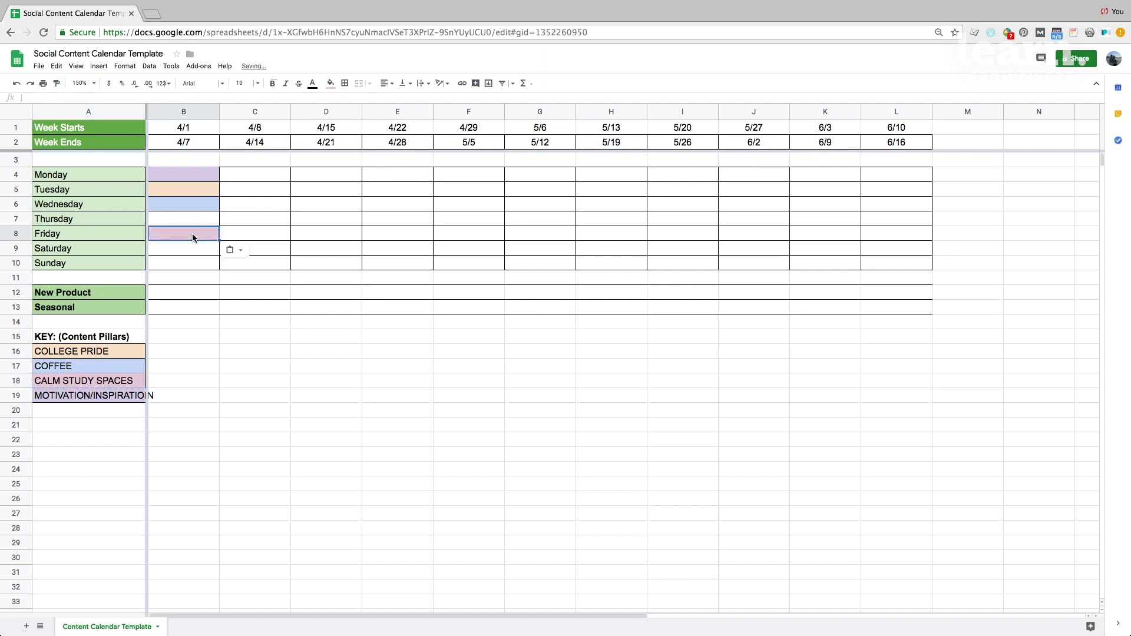
left_click(79, 353)
left_click(57, 84)
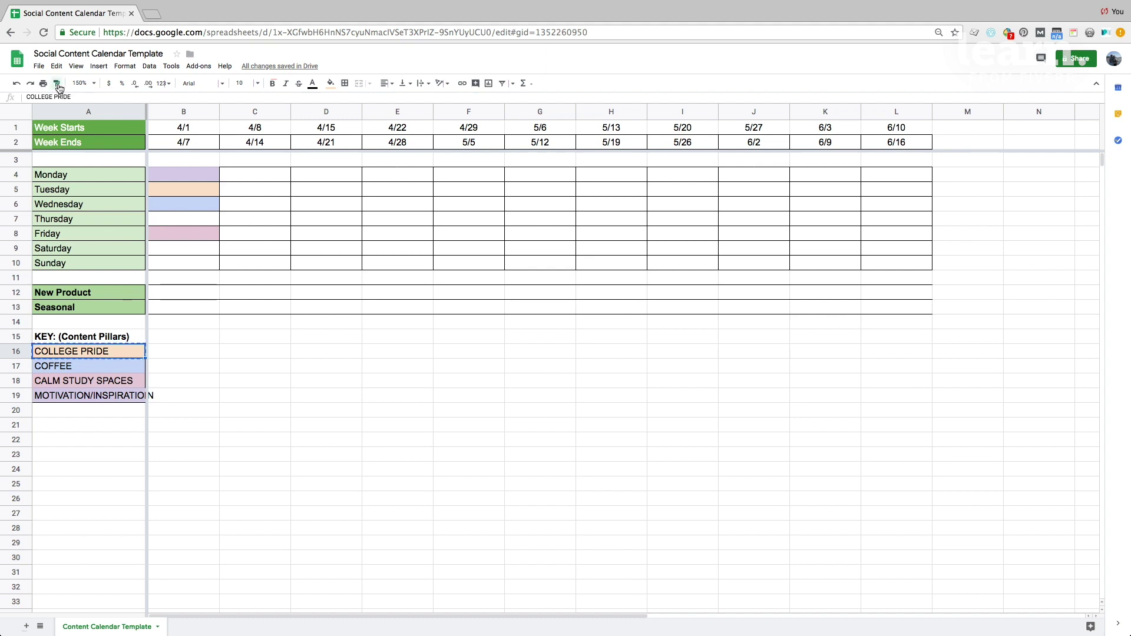
left_click(179, 249)
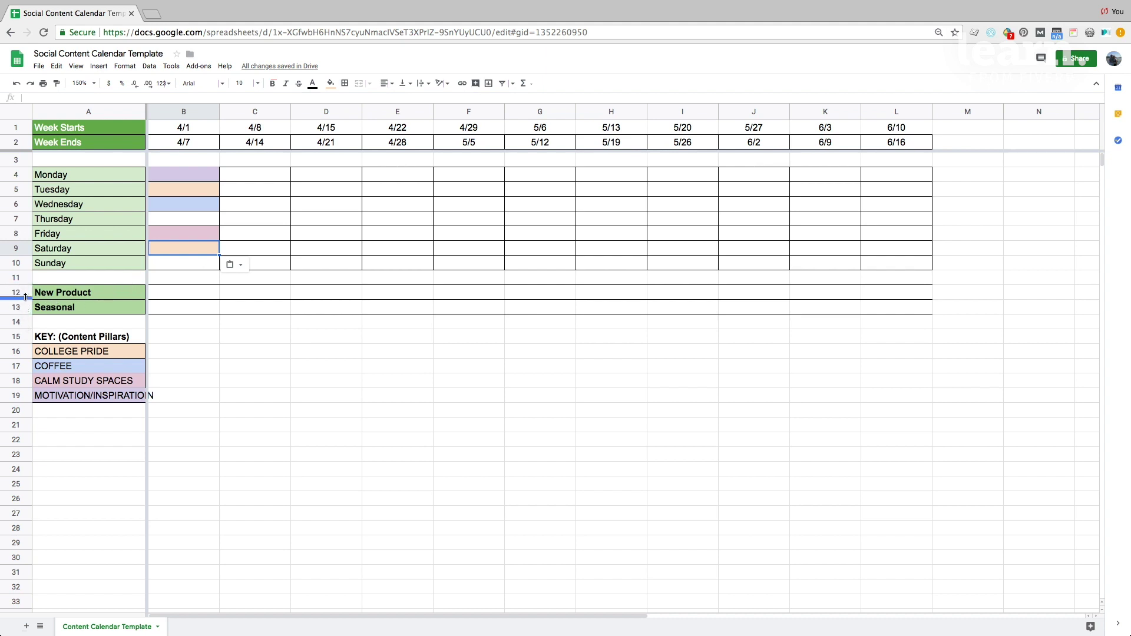
Step: Enter ICED COFFE RELEASE in the New Product row under the week starting 4/15
left_click(116, 292)
key("Right")
key("Right")
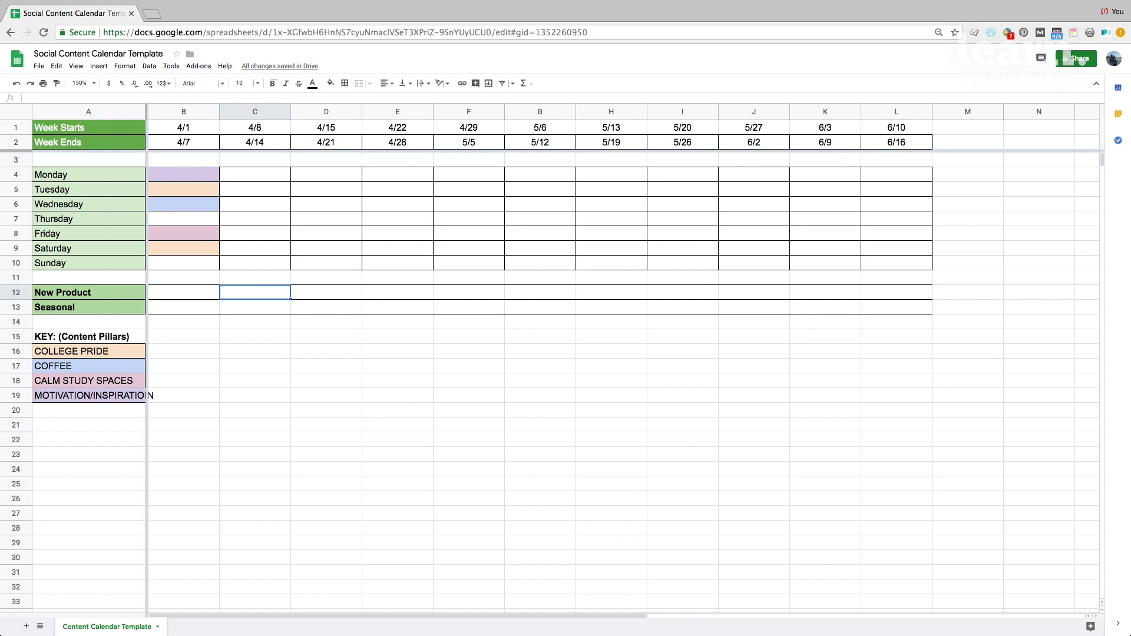
key("Right")
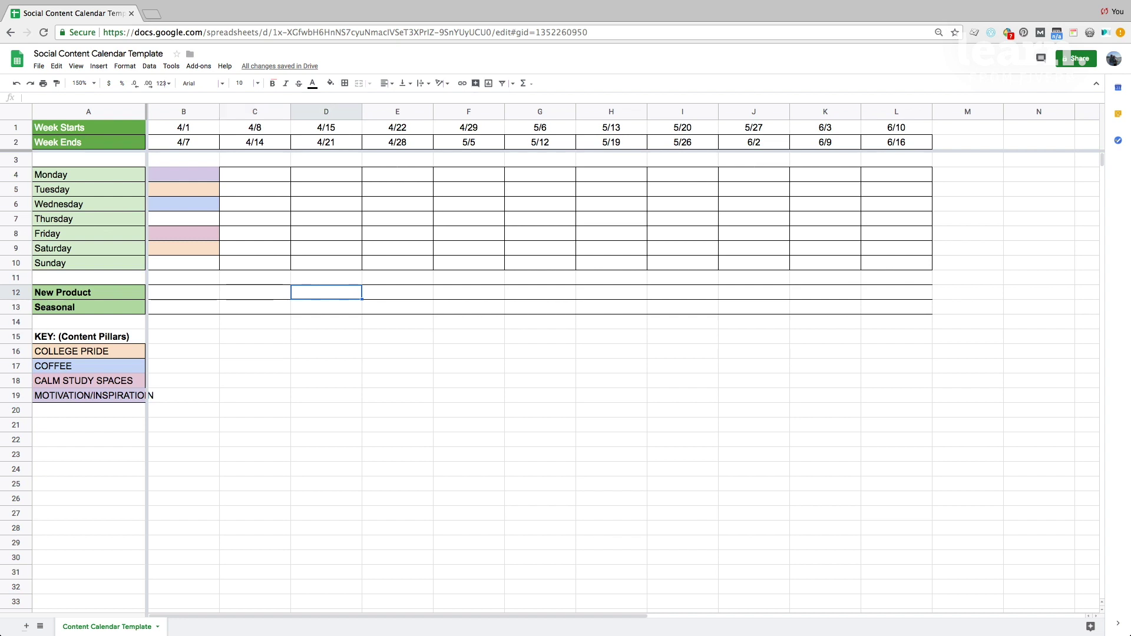
type("ICED CO")
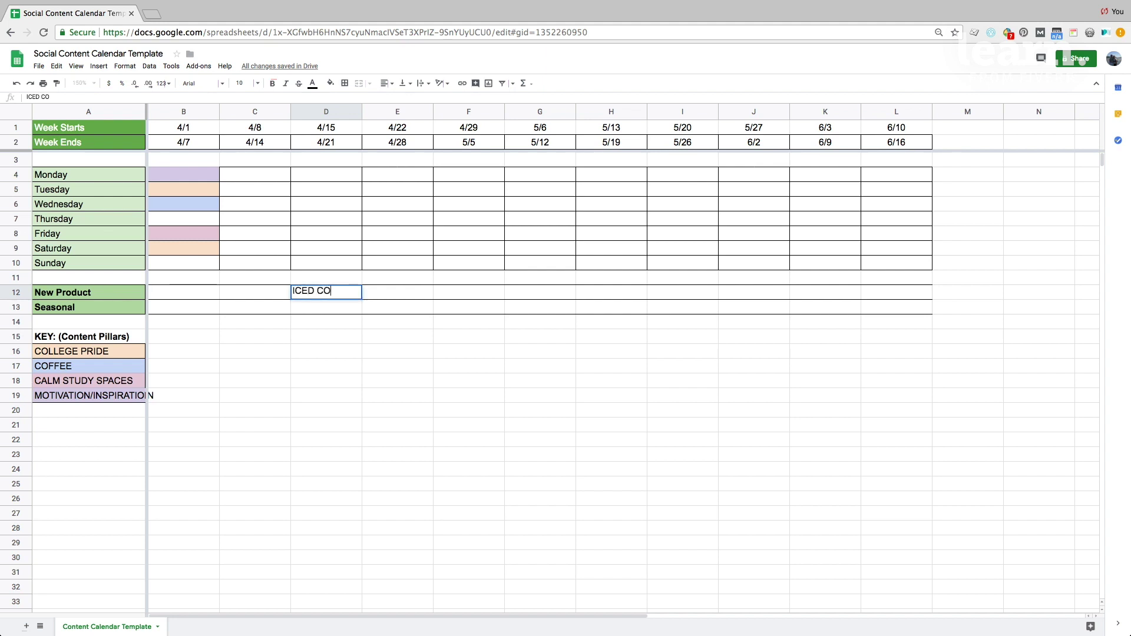
type("FFE RELEASE")
key("Return")
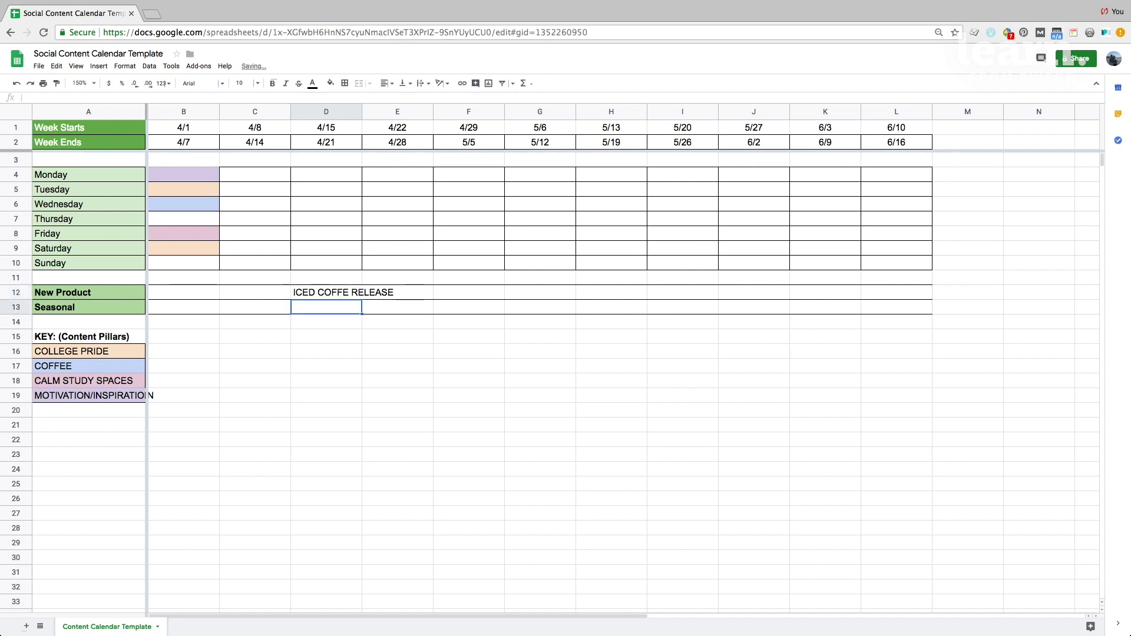
key("Up")
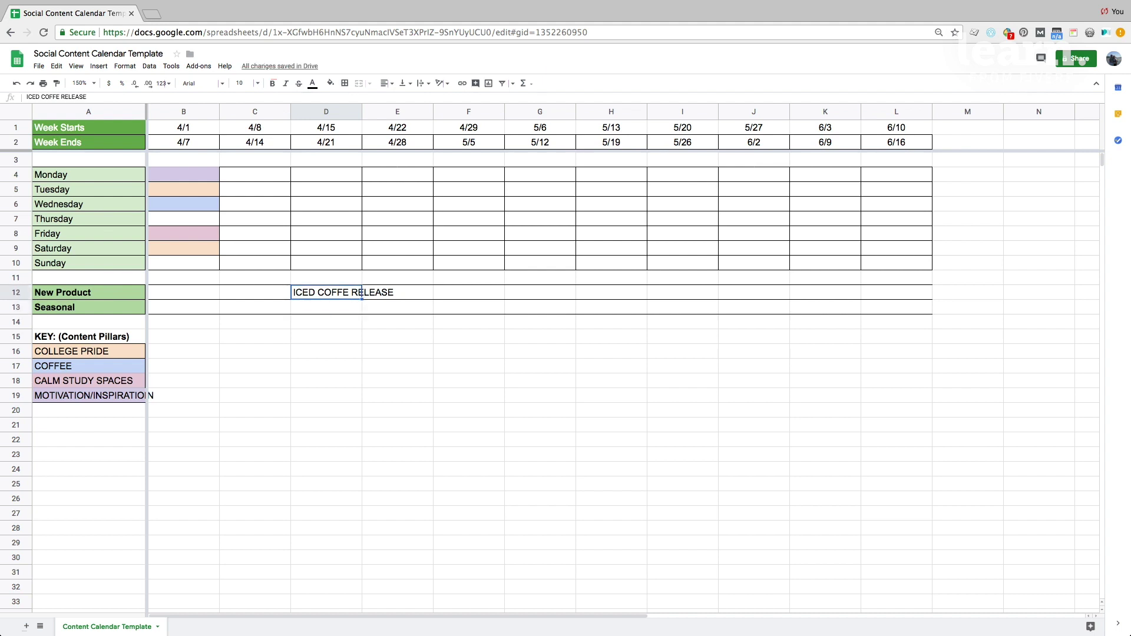
key("Down")
key("Right")
key("Right")
key("Right")
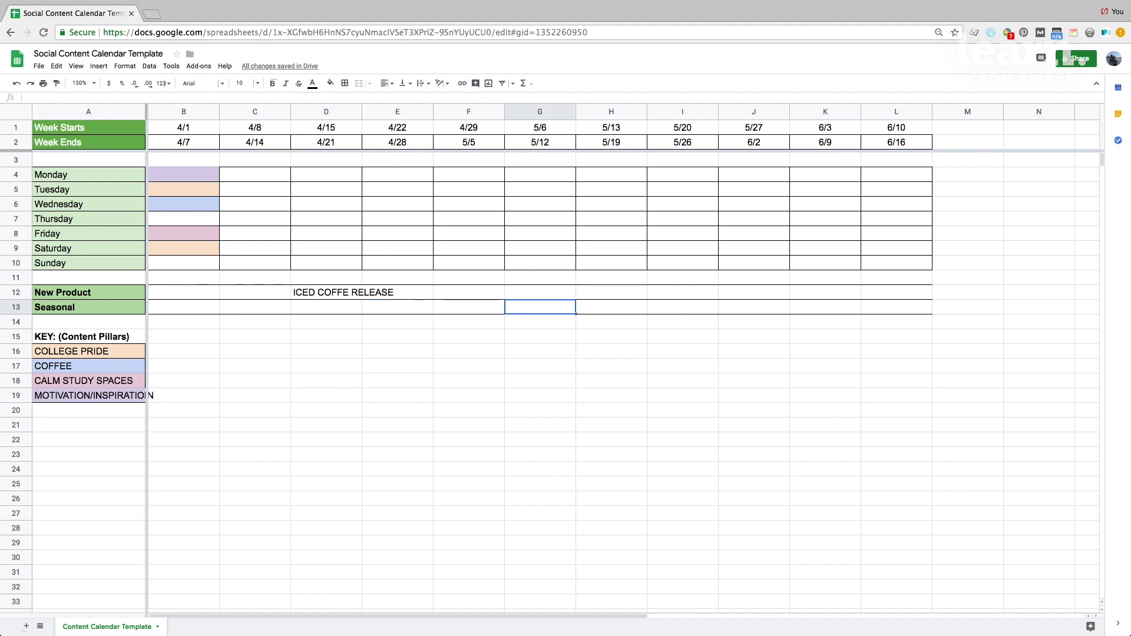
Step: Correct the New Product entry under the week starting 4/15 to read ICED COFFEE RELEASE
key("Up")
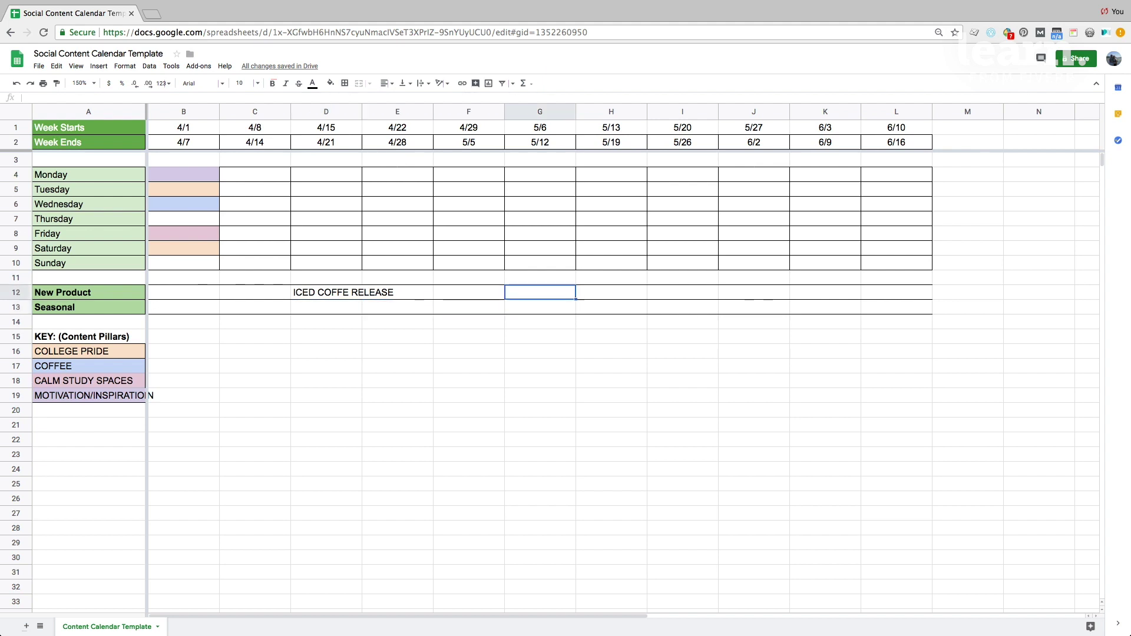
key("Left")
key("Left")
key("Left")
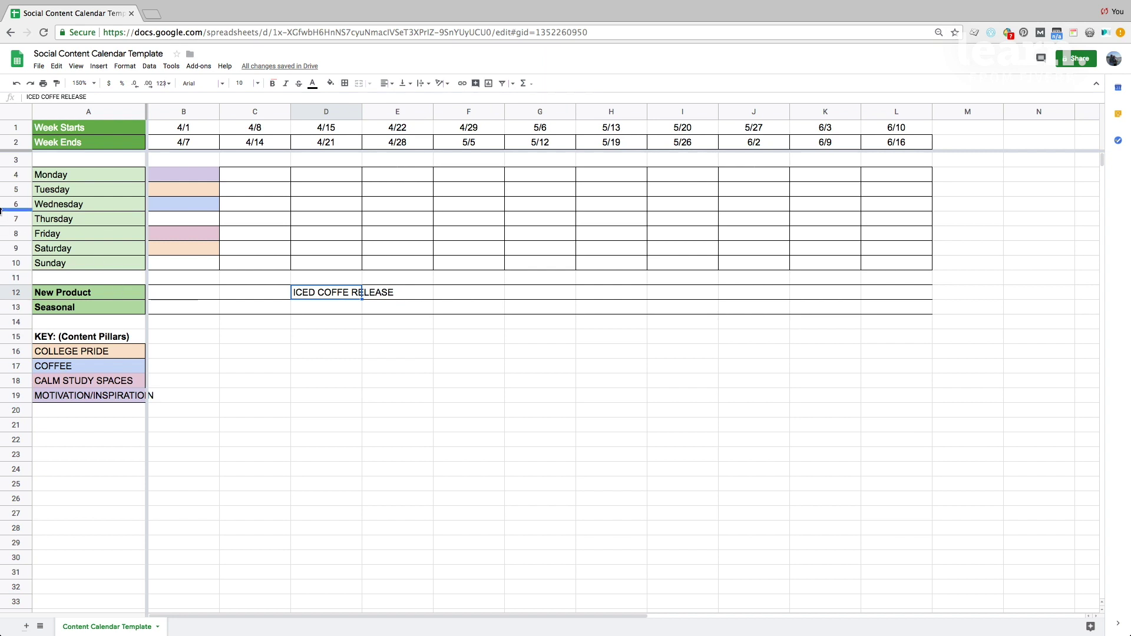
left_click(62, 96)
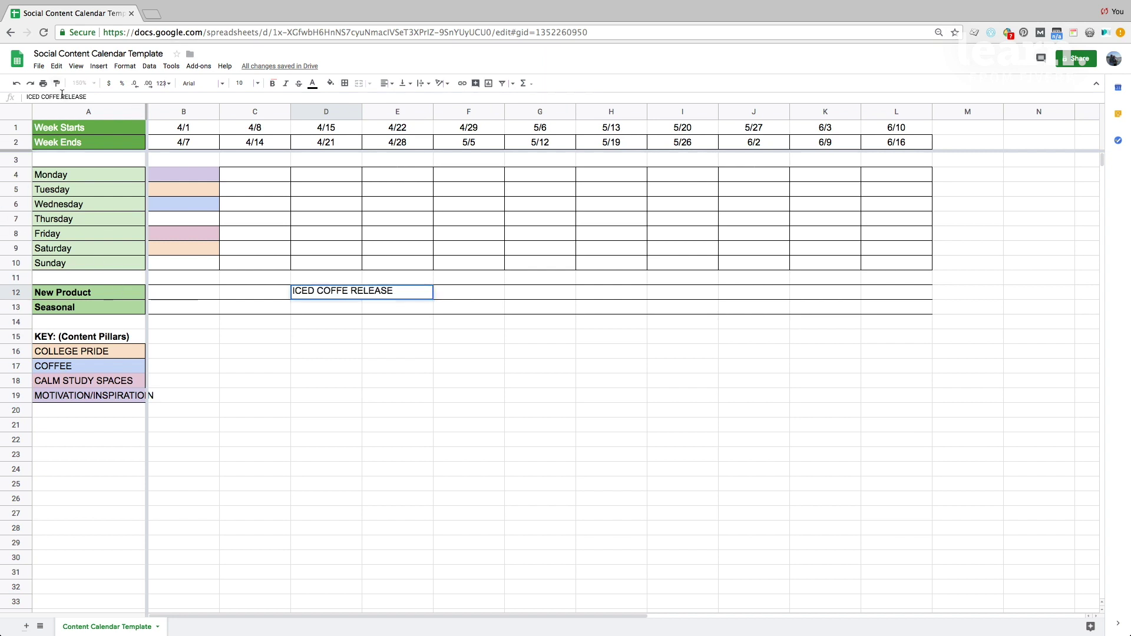
type("E")
key("Return")
Step: In the Seasonal row, enter FINALS under the week starting 4/29 and GRADUATION under the week starting 5/13
key("Right")
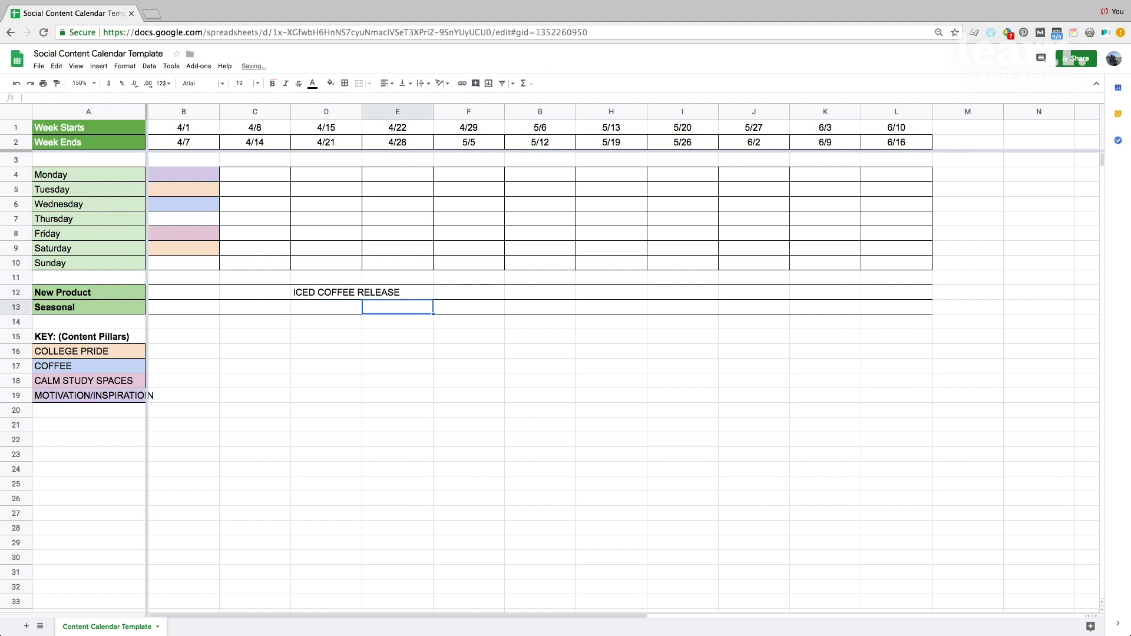
key("Right")
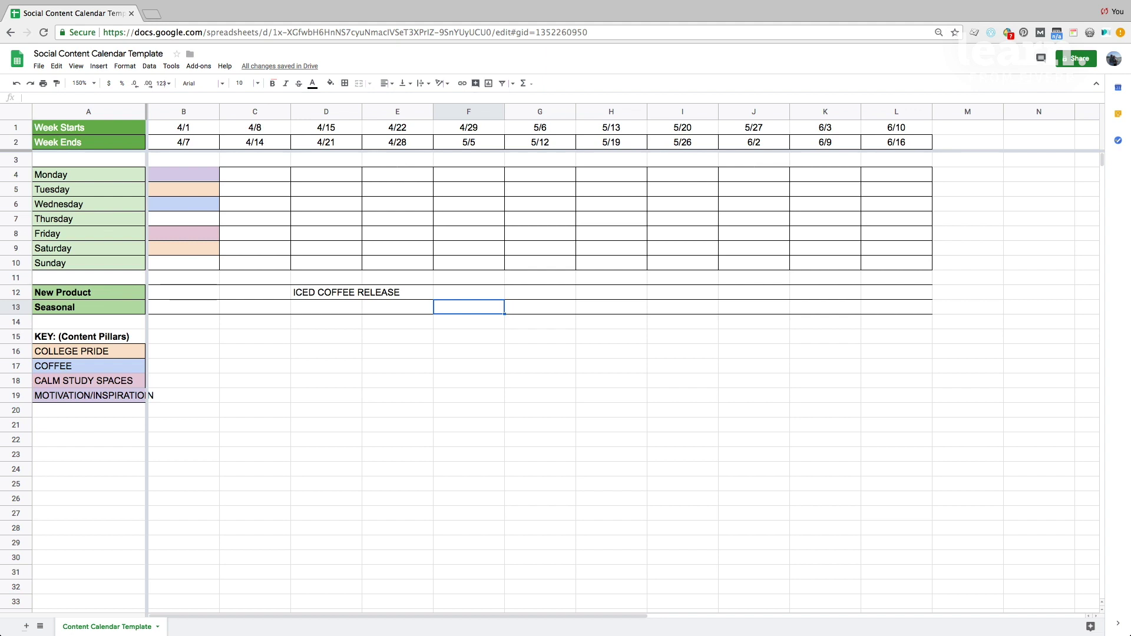
type("FINALS")
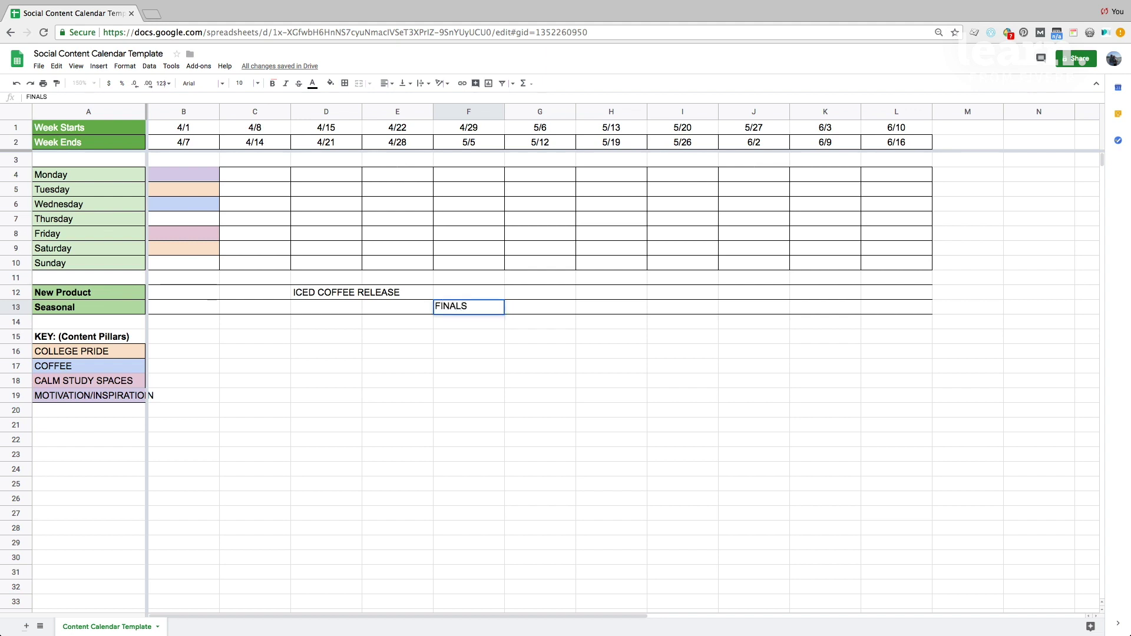
key("Right")
key("Right")
type("GRADUATION")
key("Return")
key("Up")
key("Left")
key("Left")
key("Left")
key("Left")
key("Up")
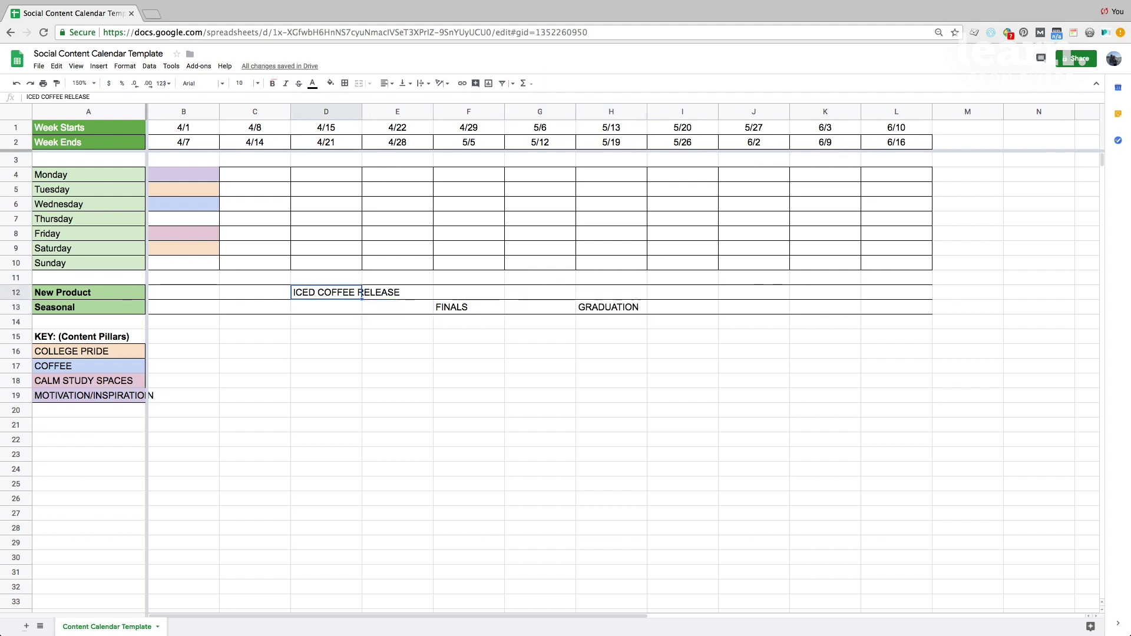
key("Left")
key("Left")
key("Right")
key("Right")
key("Up")
key("Up")
key("Up")
key("Up")
key("Up")
key("Up")
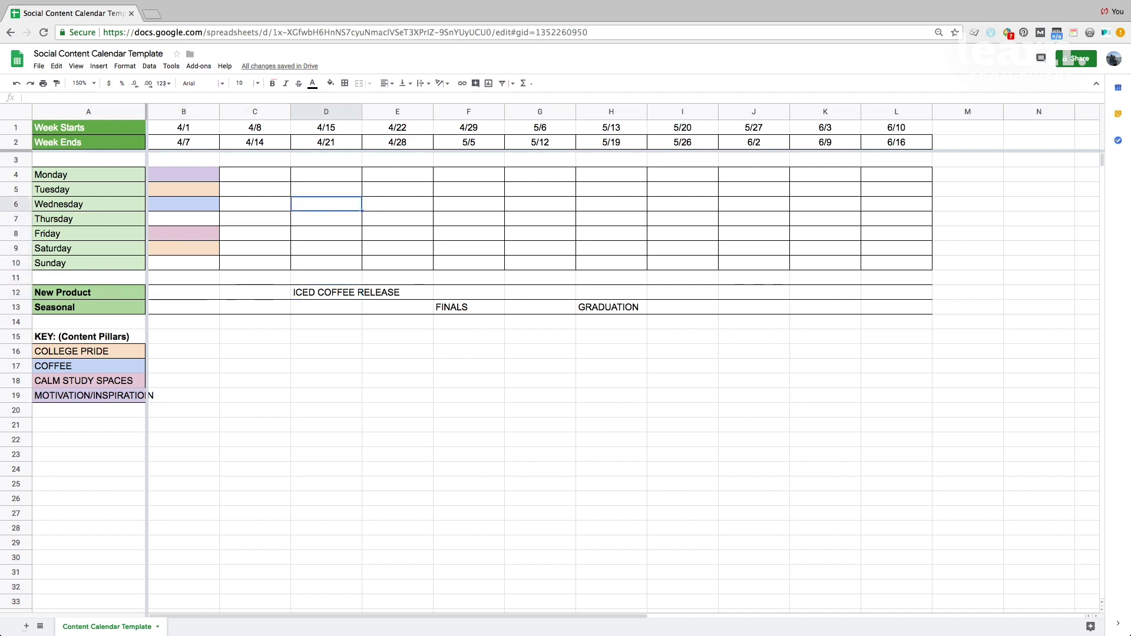
key("Down")
key("Down")
key("Down")
key("Down")
key("Down")
key("Down")
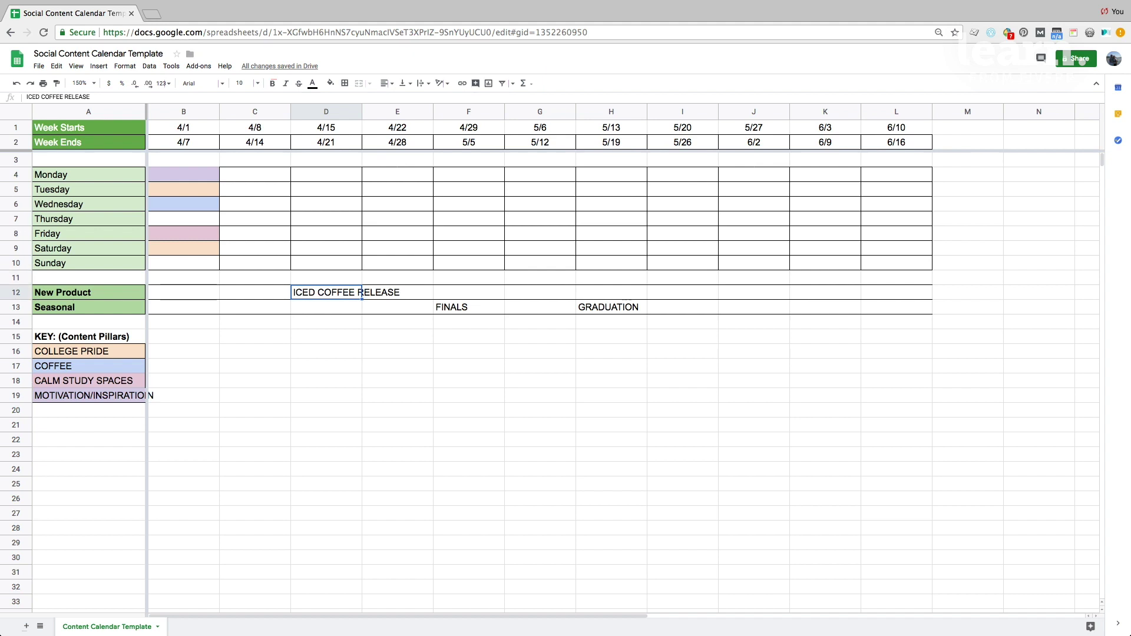
Step: Copy the COFFEE key cell's formatting to Monday of the week starting 4/15
key("Left")
key("Left")
key("Left")
key("Down")
key("Down")
key("Down")
key("Down")
key("Down")
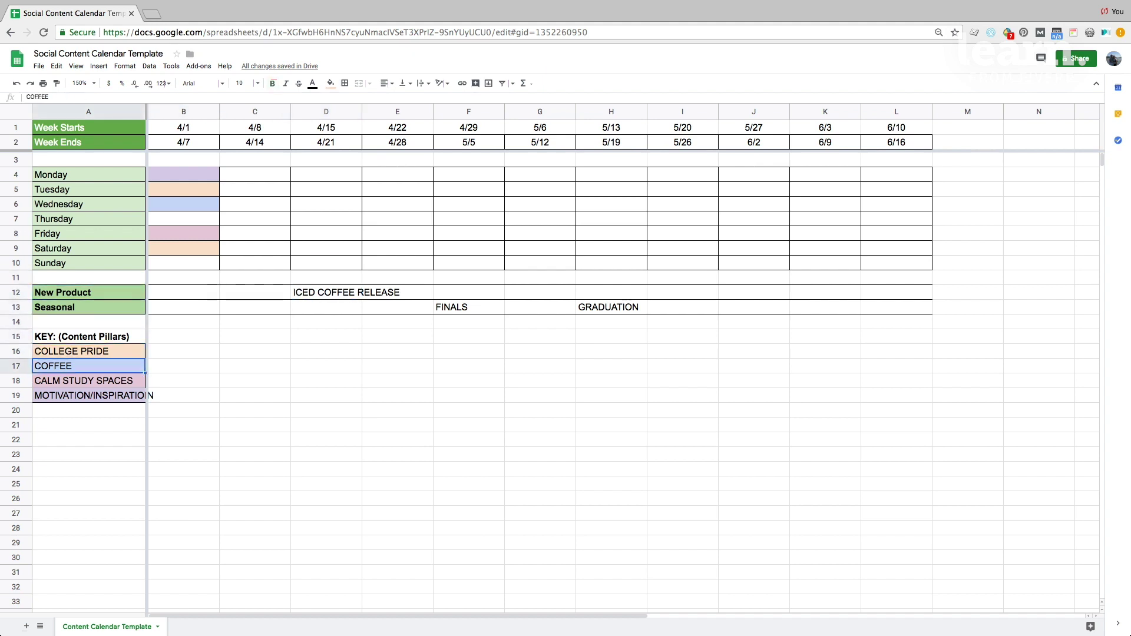
left_click(56, 83)
left_click(327, 177)
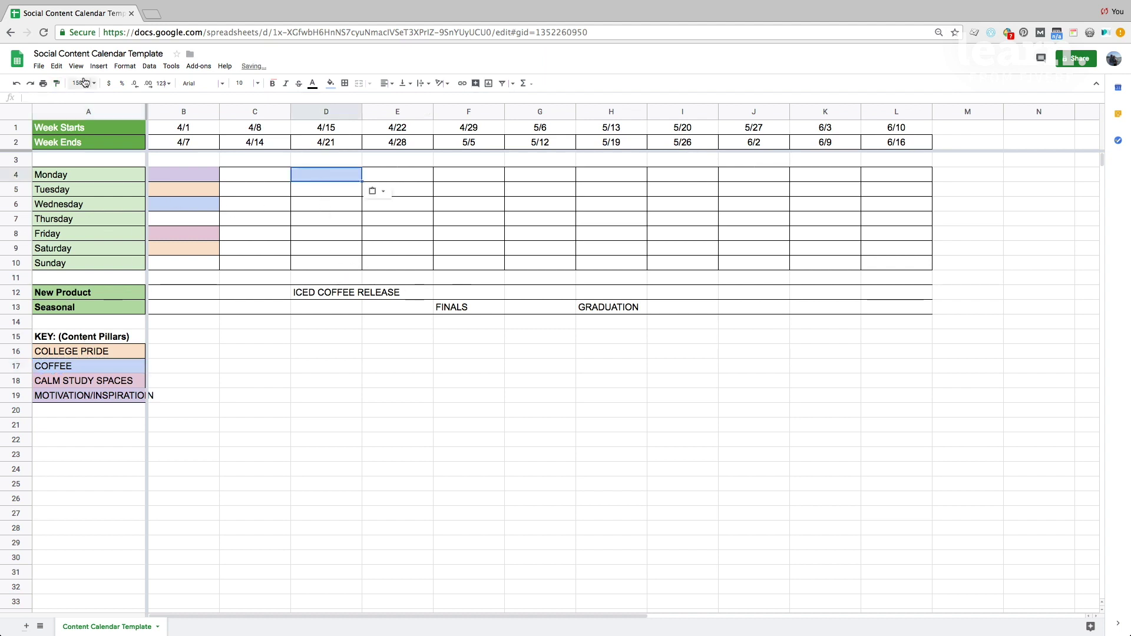
Step: Copy the COFFEE formatting to Thursday and Sunday of the week starting 4/15 and to Tuesday and Thursday of the week starting 4/22
left_click(56, 83)
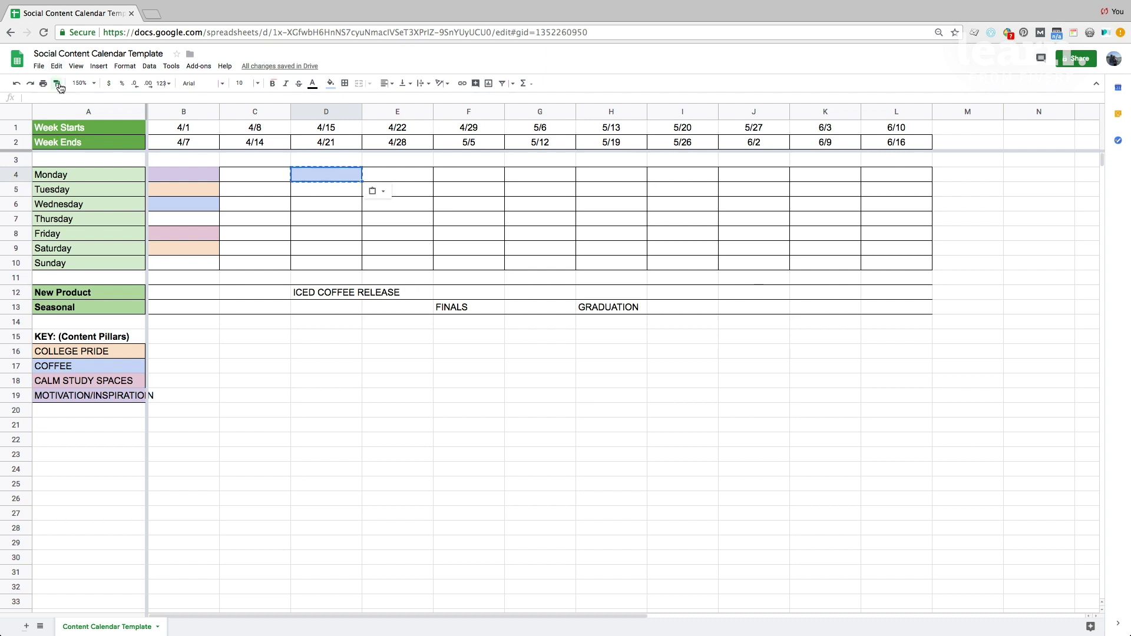
left_click(324, 223)
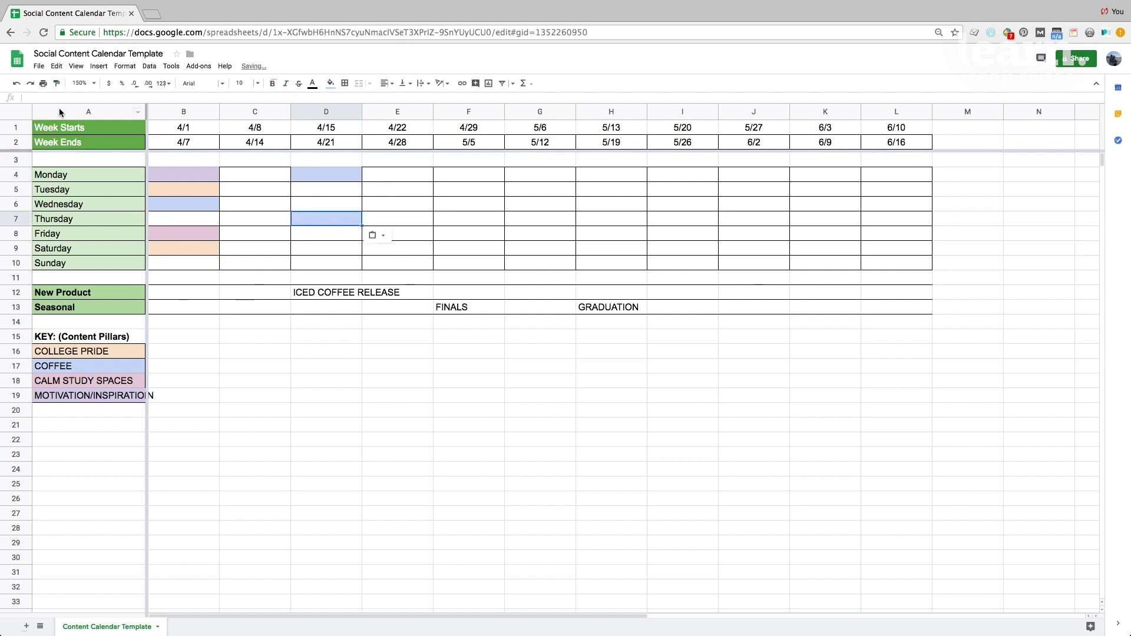
left_click(57, 86)
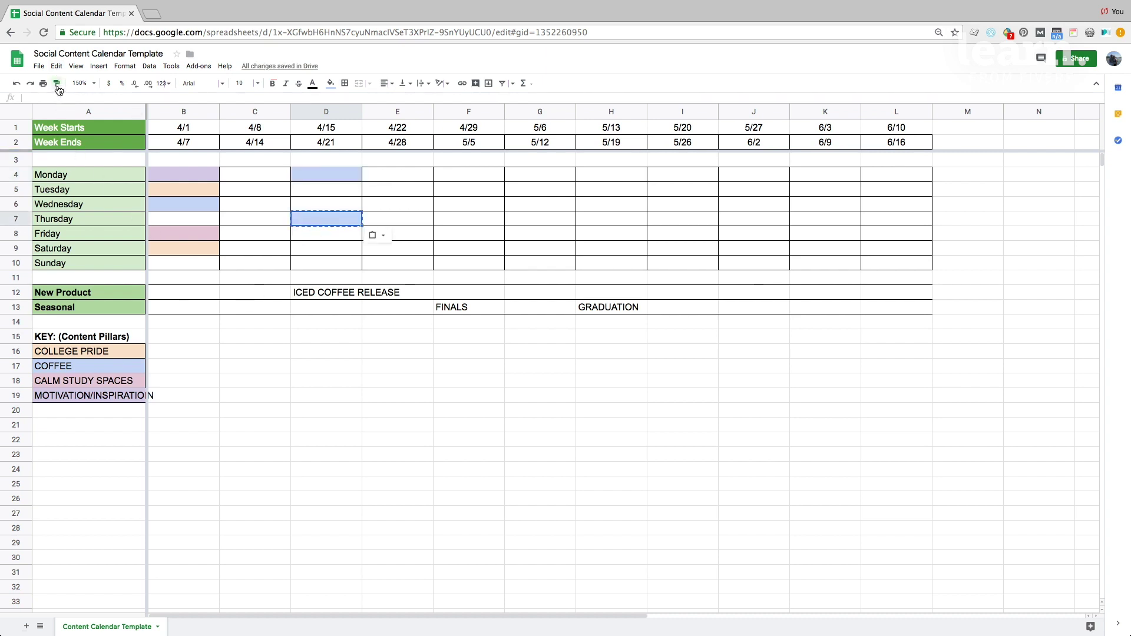
left_click(338, 265)
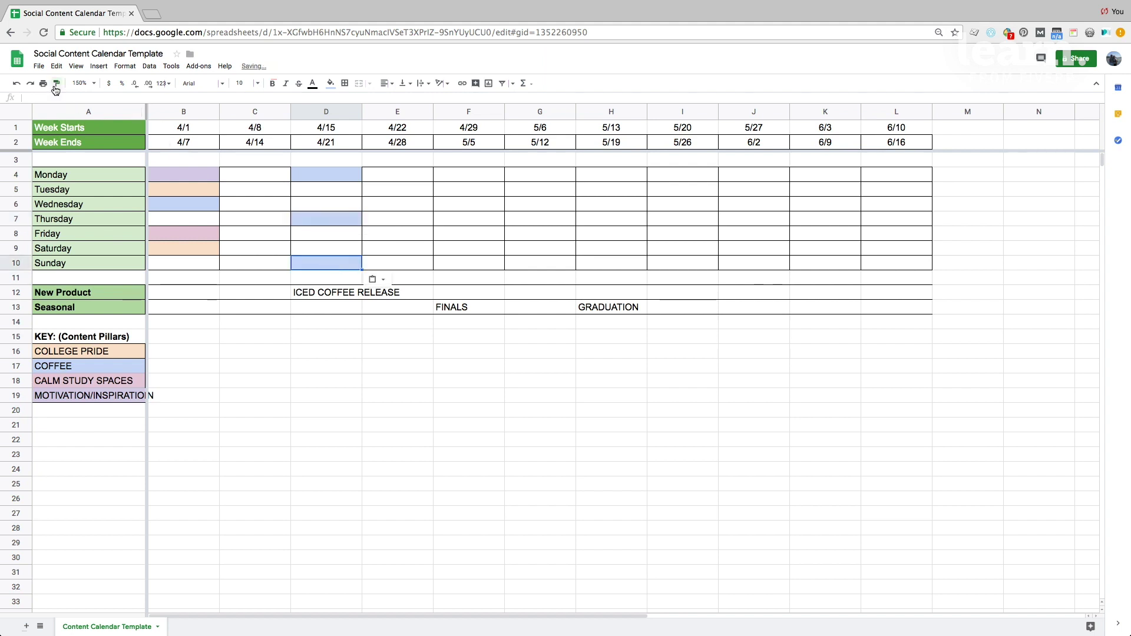
left_click(398, 189)
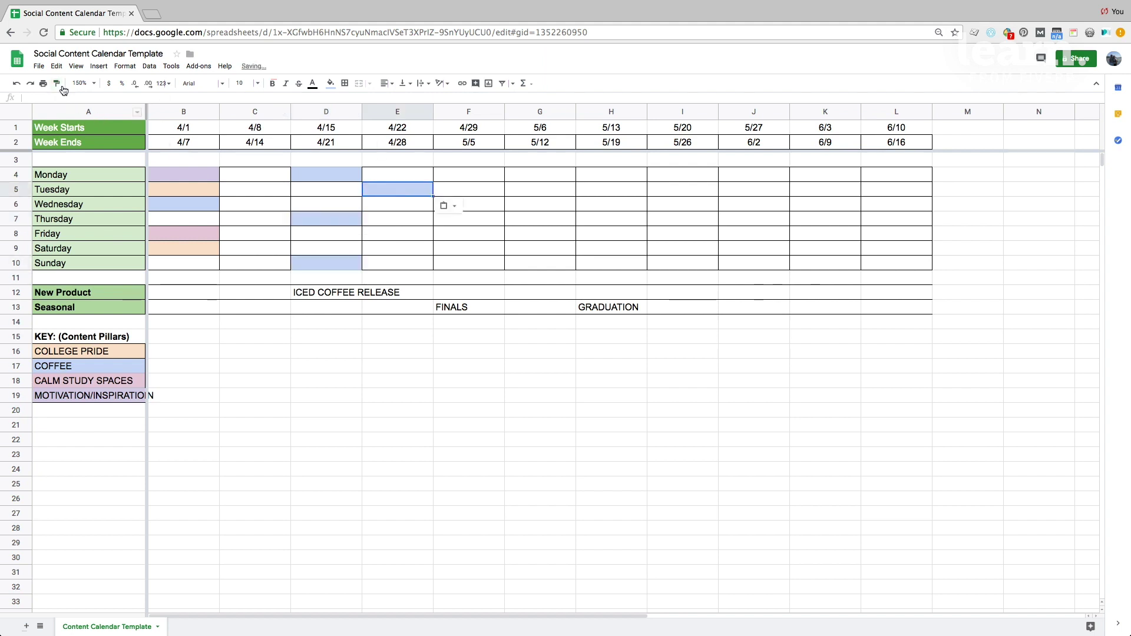
left_click(403, 221)
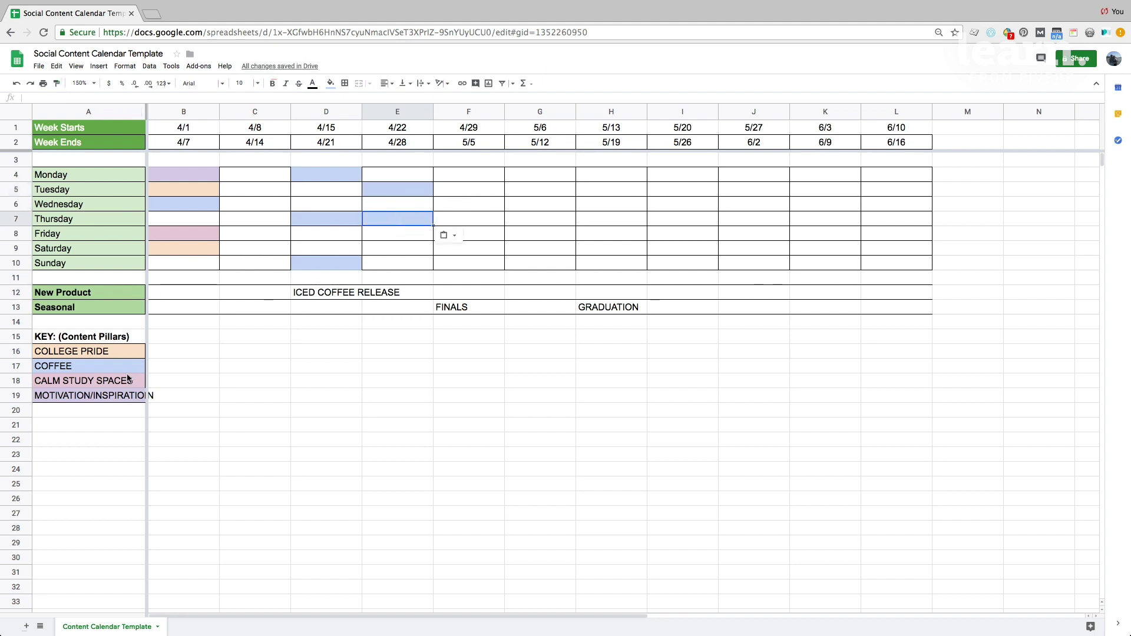
Step: Copy the CALM STUDY SPACES formatting to Tuesday of the week starting 4/15 and Wednesday of the week starting 4/22
left_click(111, 355)
left_click(93, 380)
left_click(57, 85)
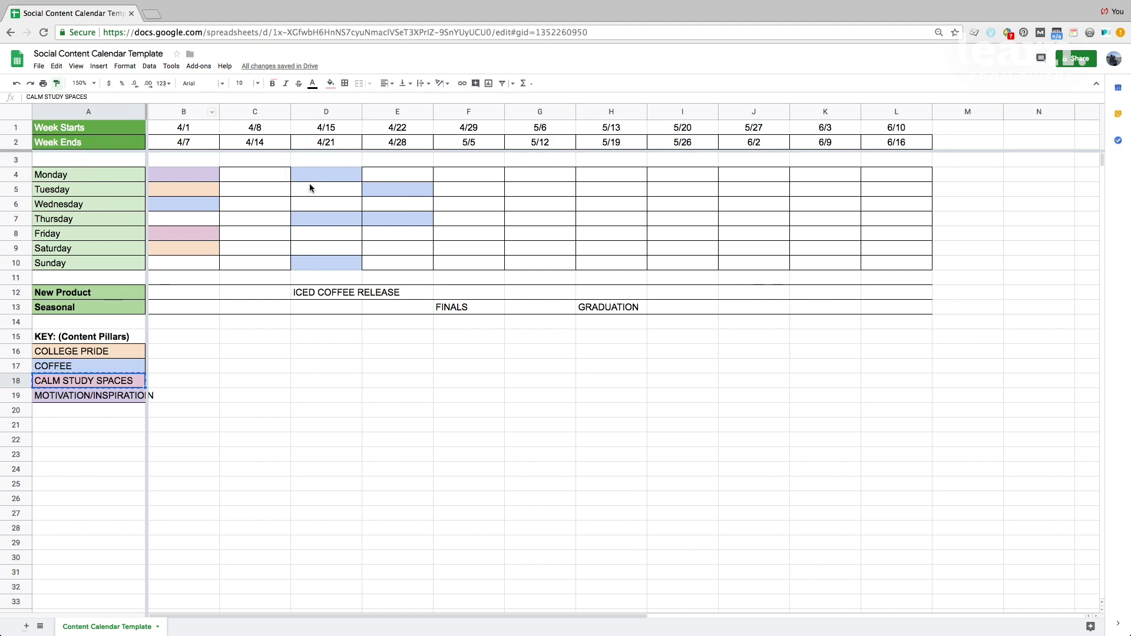
left_click(314, 190)
left_click(58, 83)
left_click(394, 204)
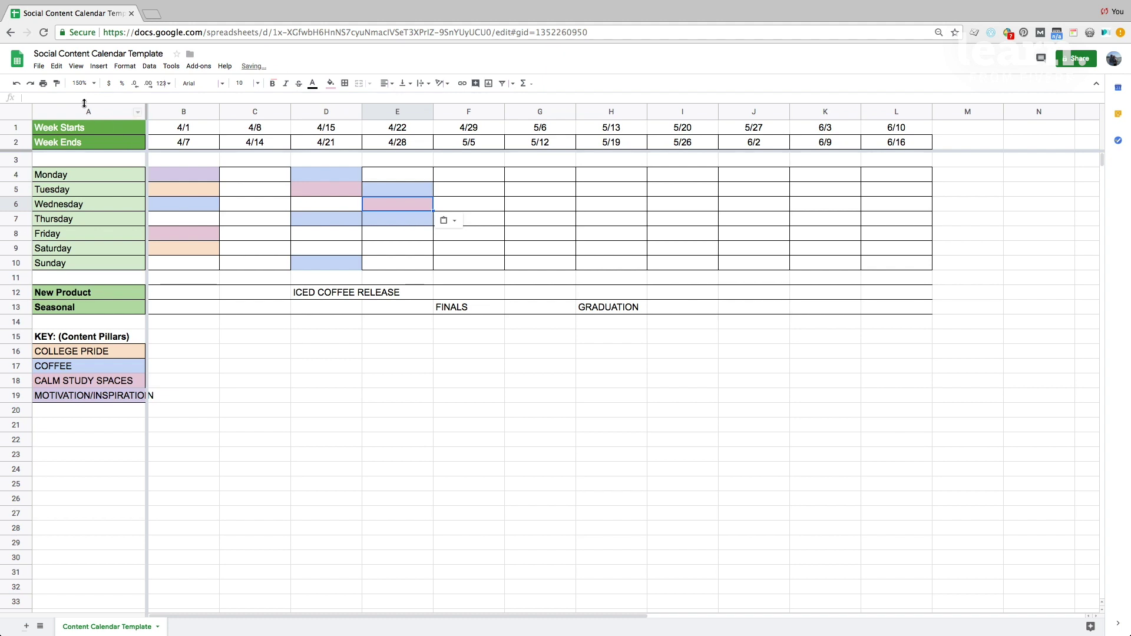
left_click(57, 83)
key("Escape")
left_click(104, 397)
left_click(57, 83)
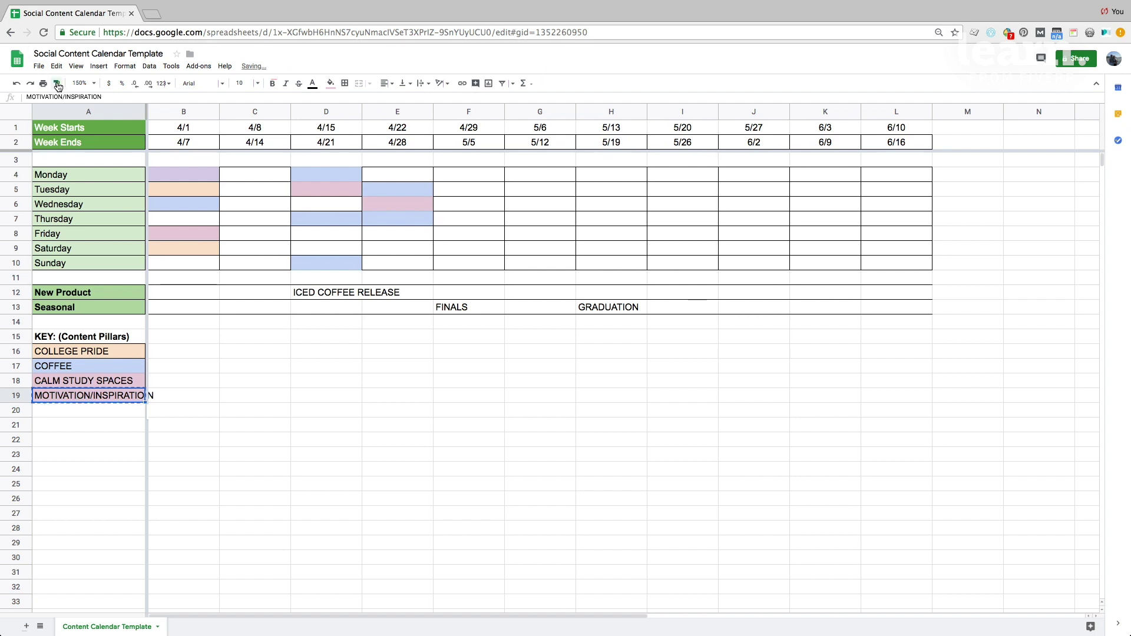
key("Escape")
left_click(74, 354)
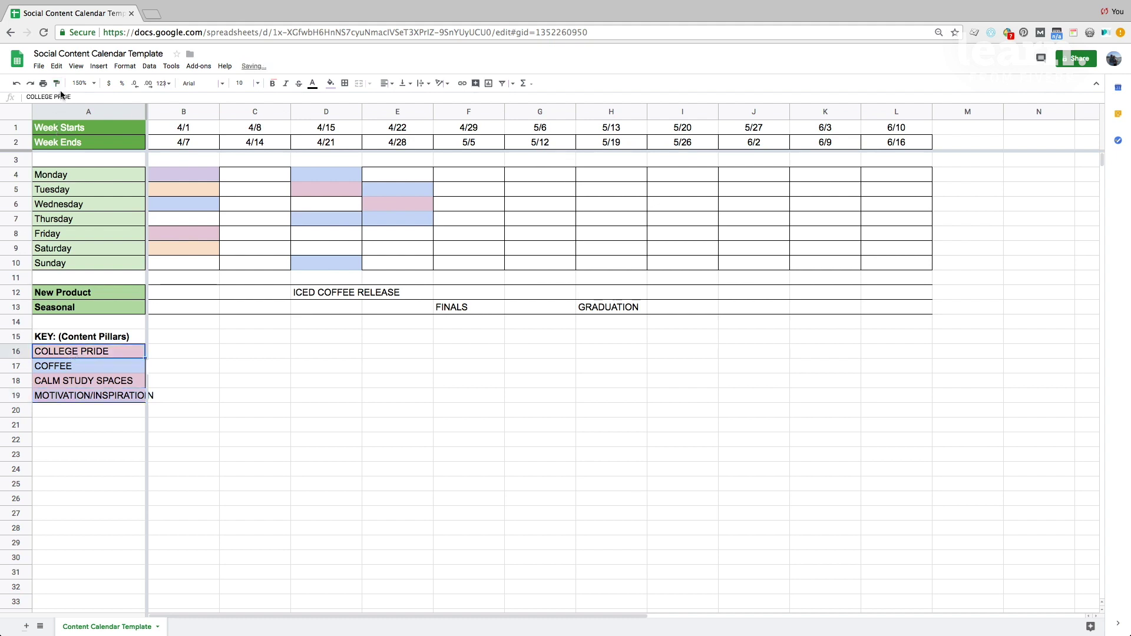
left_click(328, 239)
key("ctrl+z")
key("ctrl+z")
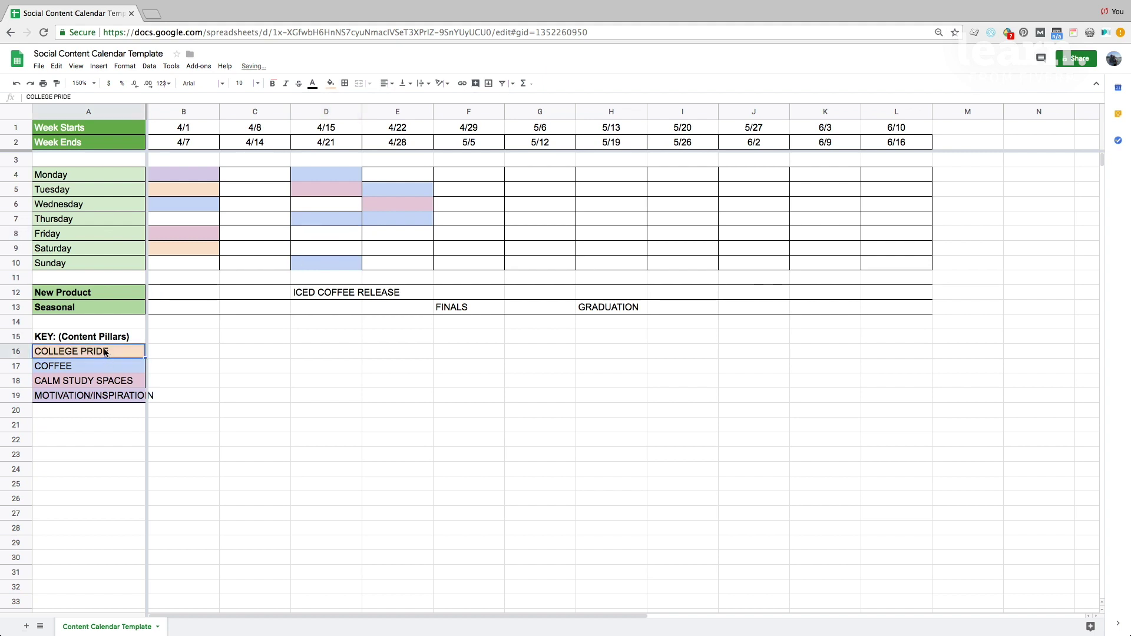
Step: Copy the COLLEGE PRIDE formatting to Friday of the weeks starting 4/15 and 4/22
left_click(56, 83)
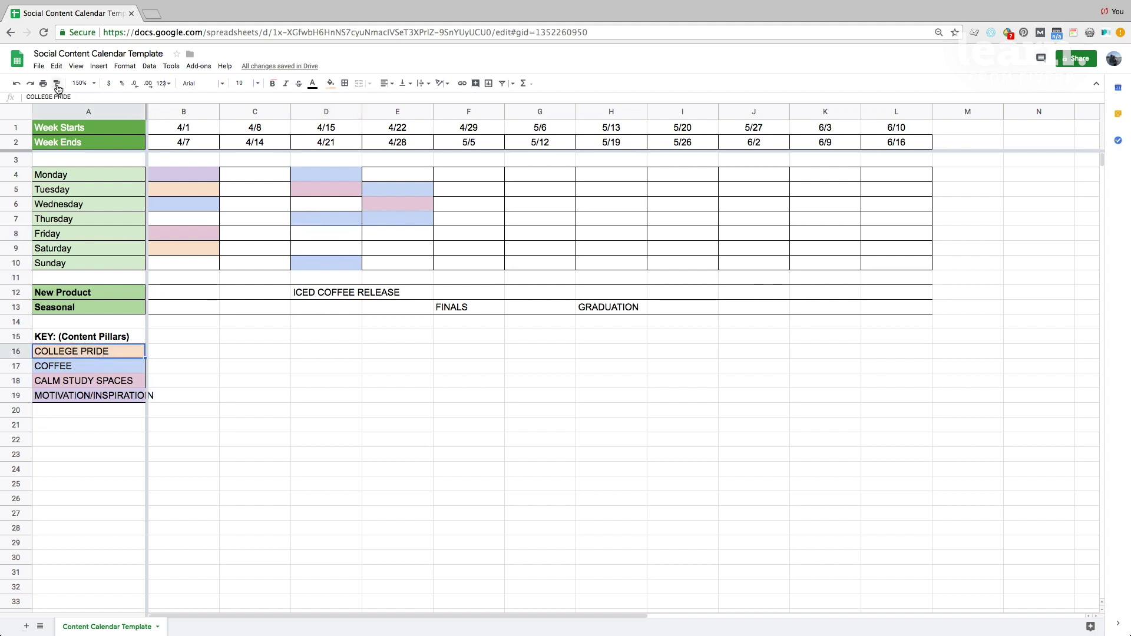
left_click(341, 238)
left_click(57, 83)
left_click(416, 230)
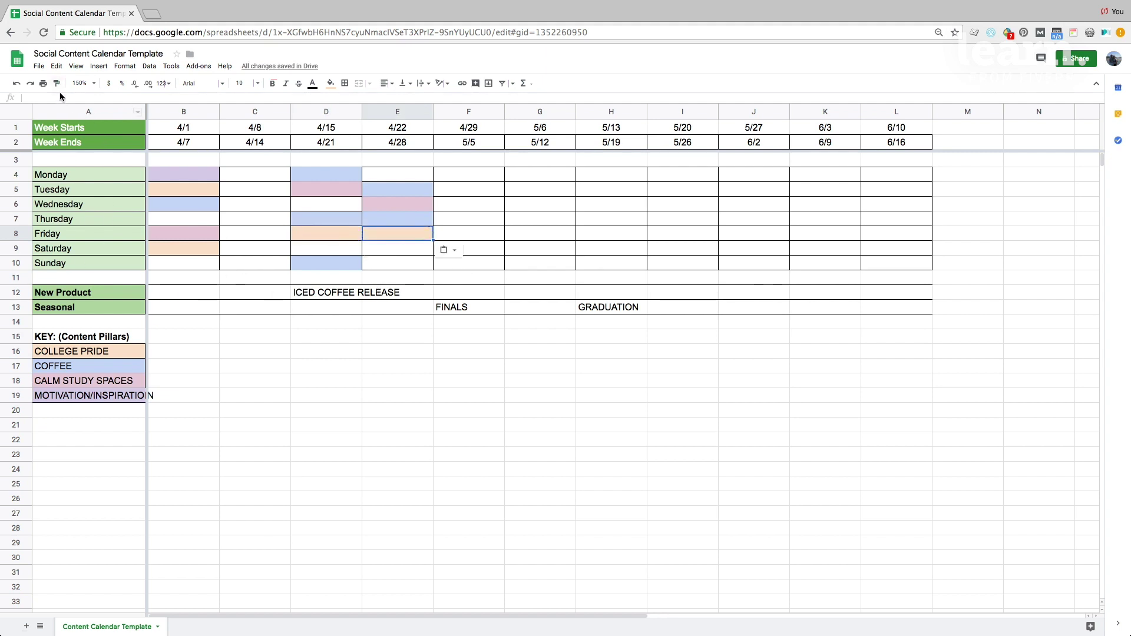
Step: Copy the MOTIVATION/INSPIRATION formatting to Sunday and Thursday of the FINALS week starting 4/29
left_click(473, 310)
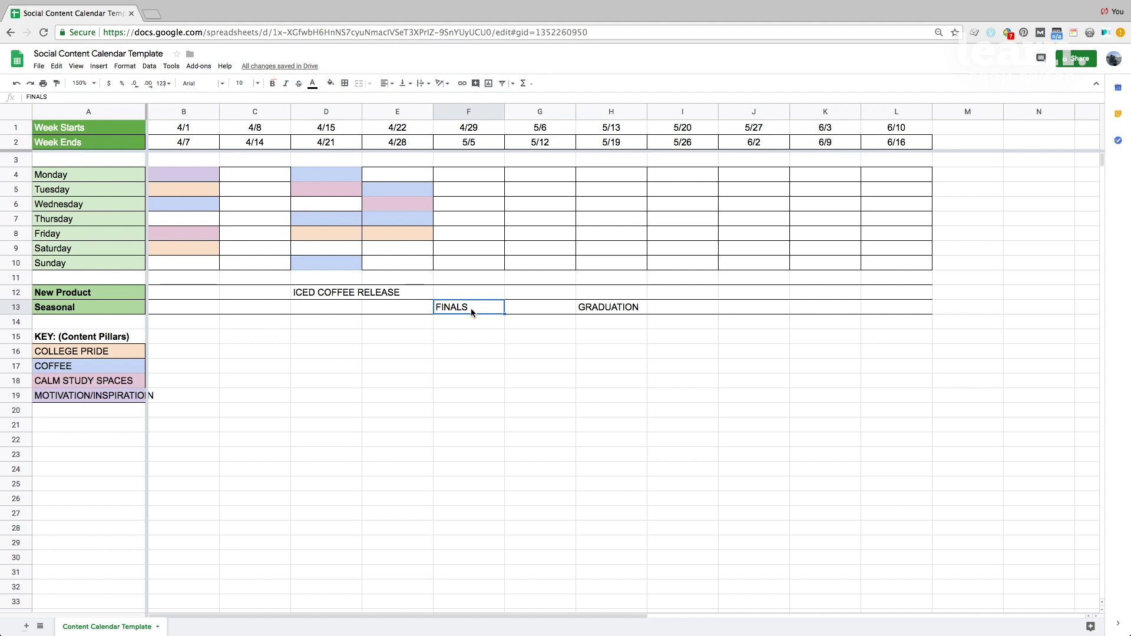
left_click(125, 396)
left_click(57, 86)
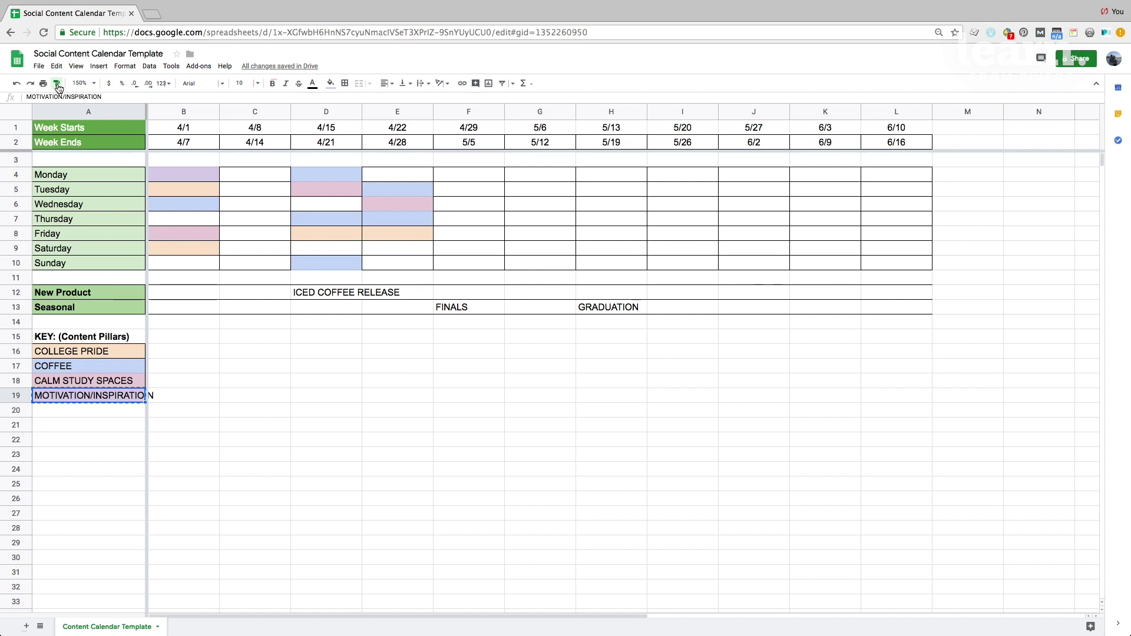
left_click(485, 266)
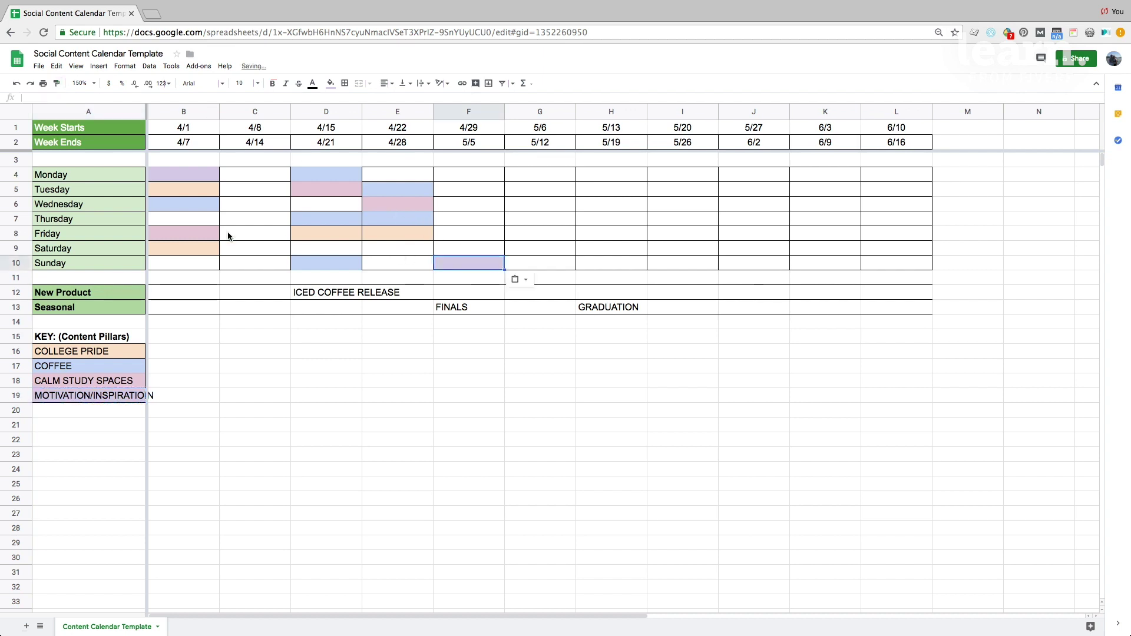
left_click(57, 83)
left_click(463, 222)
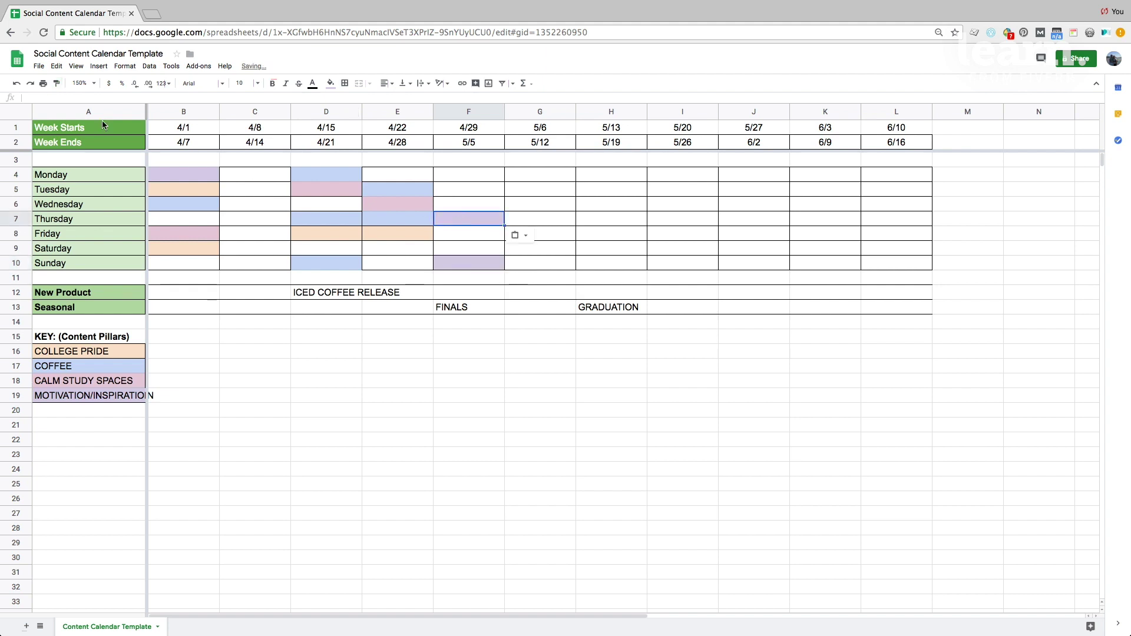
Step: Copy the MOTIVATION/INSPIRATION formatting to Wednesday and Saturday of the week starting 5/6
left_click(57, 83)
left_click(560, 204)
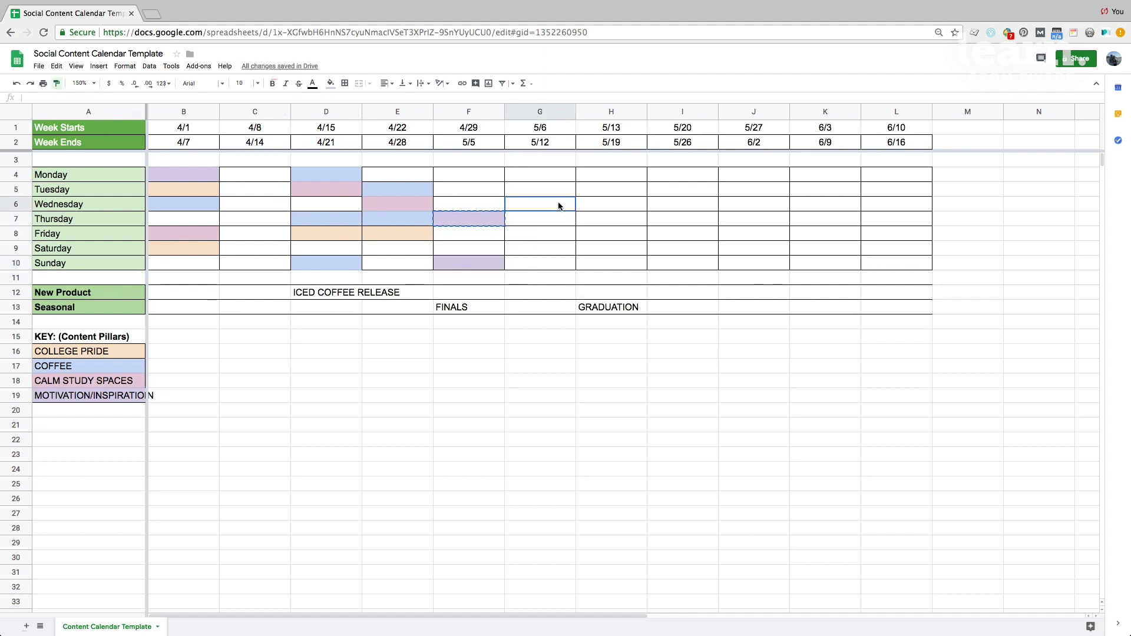
left_click(110, 401)
left_click(57, 83)
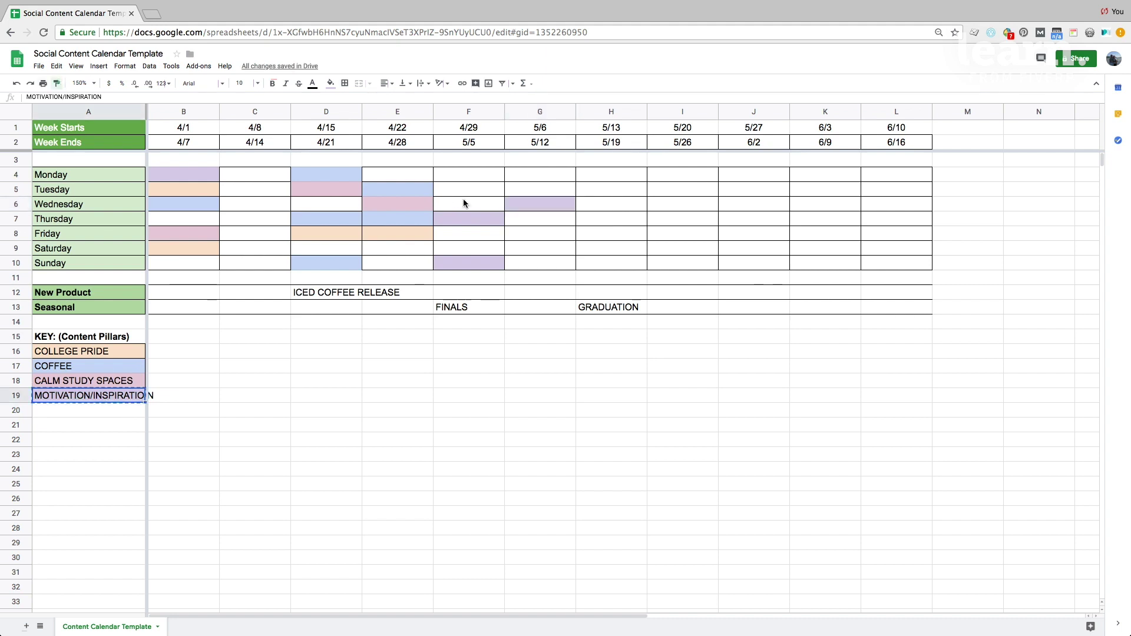
left_click(533, 248)
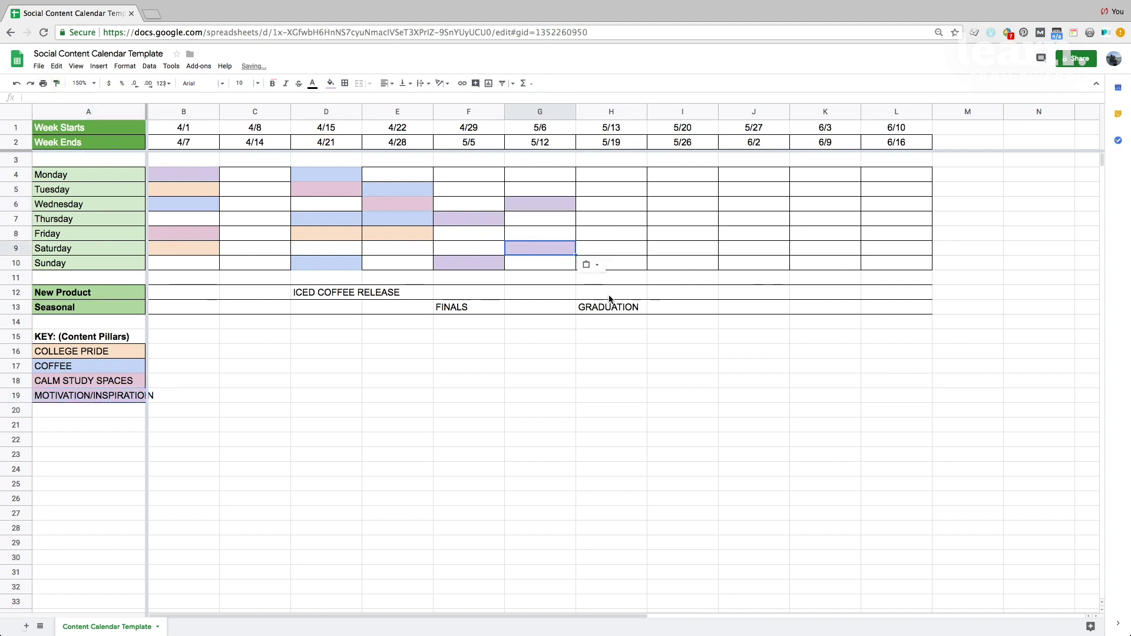
Step: Copy the COLLEGE PRIDE formatting to Friday and Wednesday of the GRADUATION week starting 5/13
left_click(115, 352)
left_click(56, 83)
left_click(600, 238)
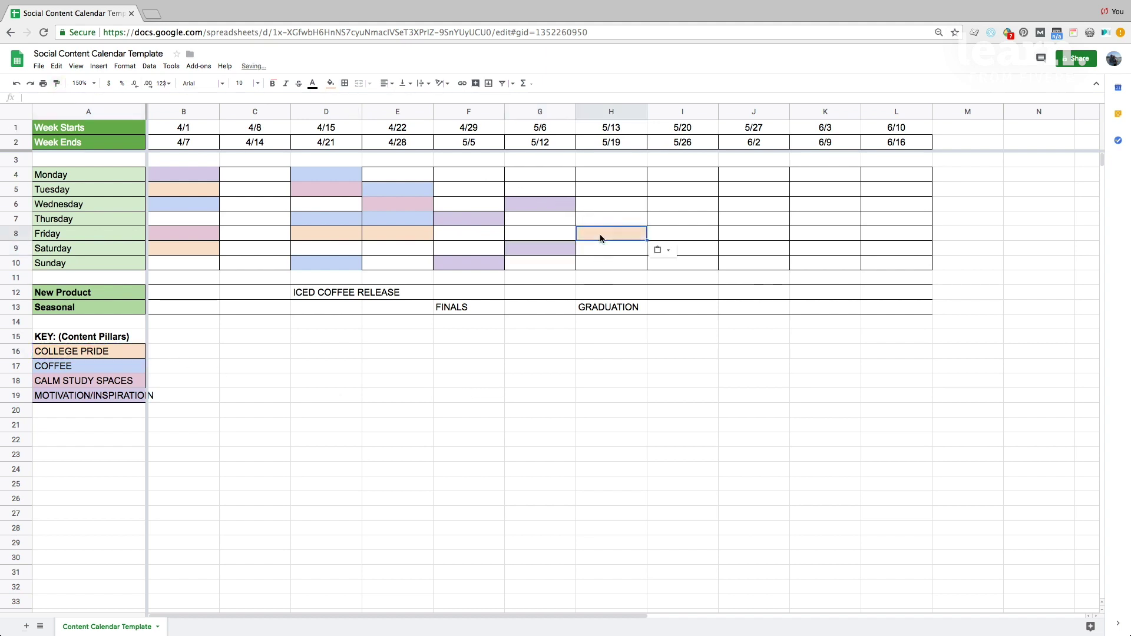
left_click(119, 351)
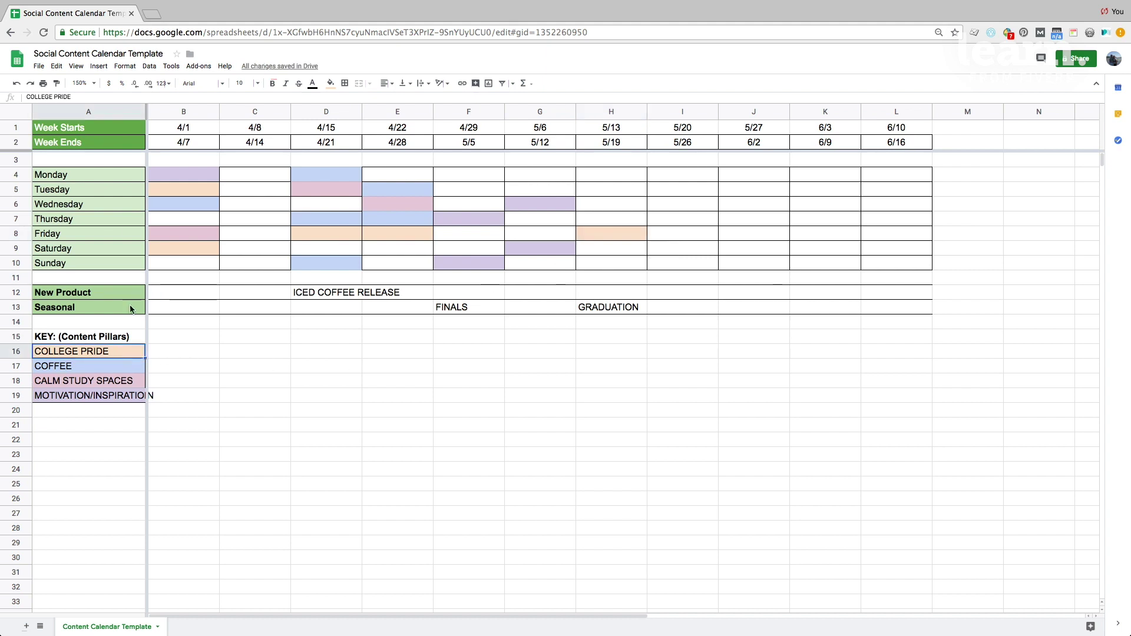
left_click(56, 83)
left_click(598, 202)
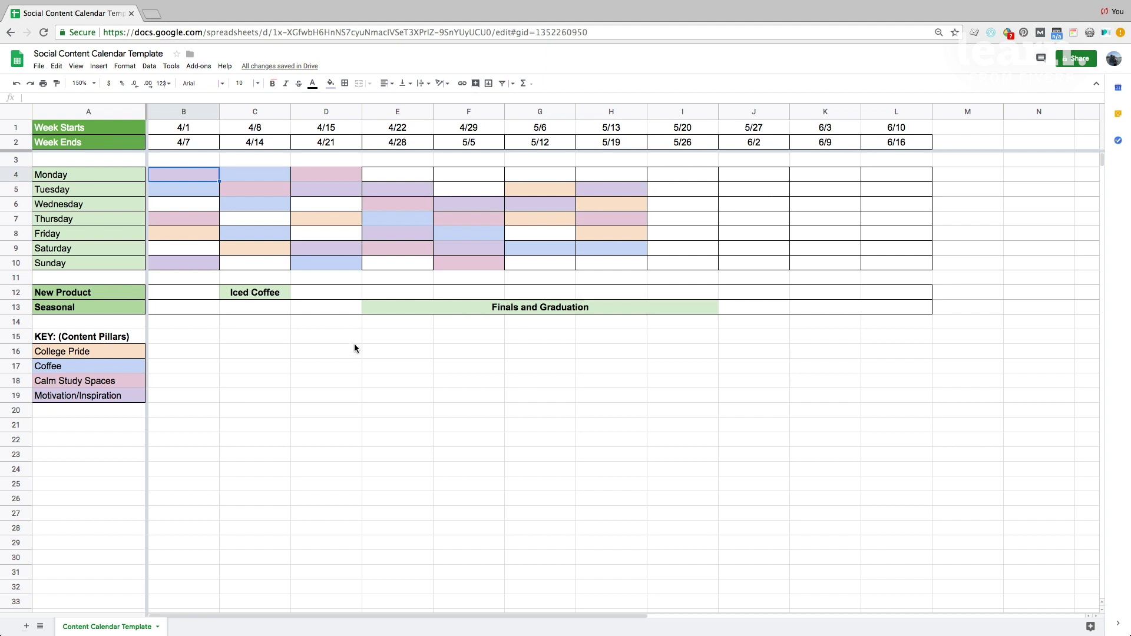
Step: Review the Iced Coffee product entry, the Friday of its week and the Finals and Graduation seasonal entry in the filled-in calendar
left_click(263, 293)
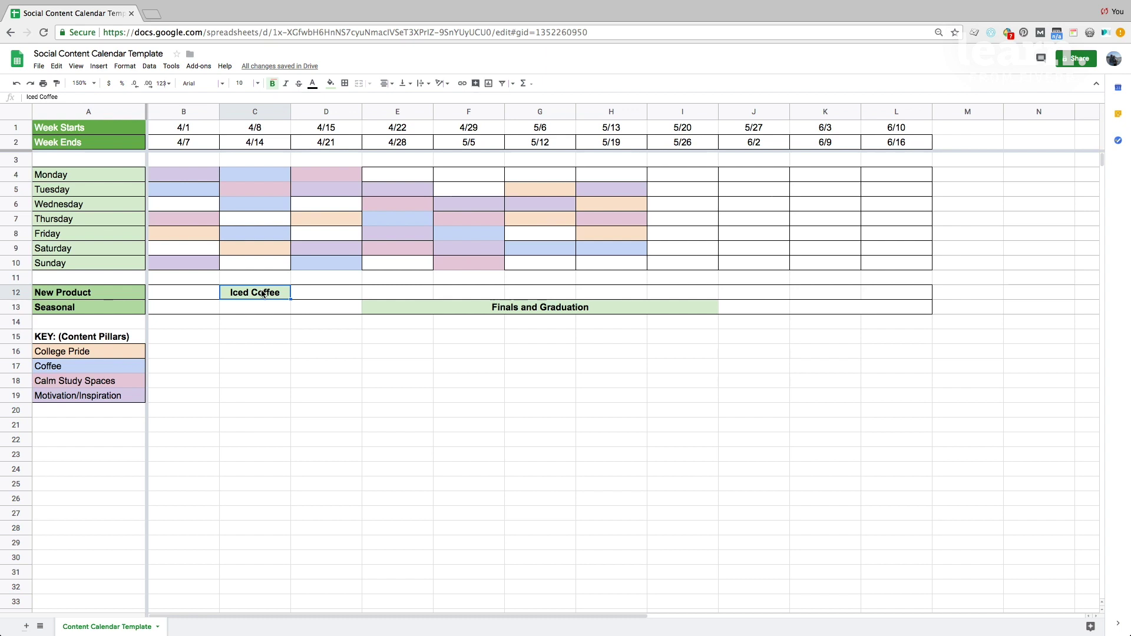
left_click(264, 236)
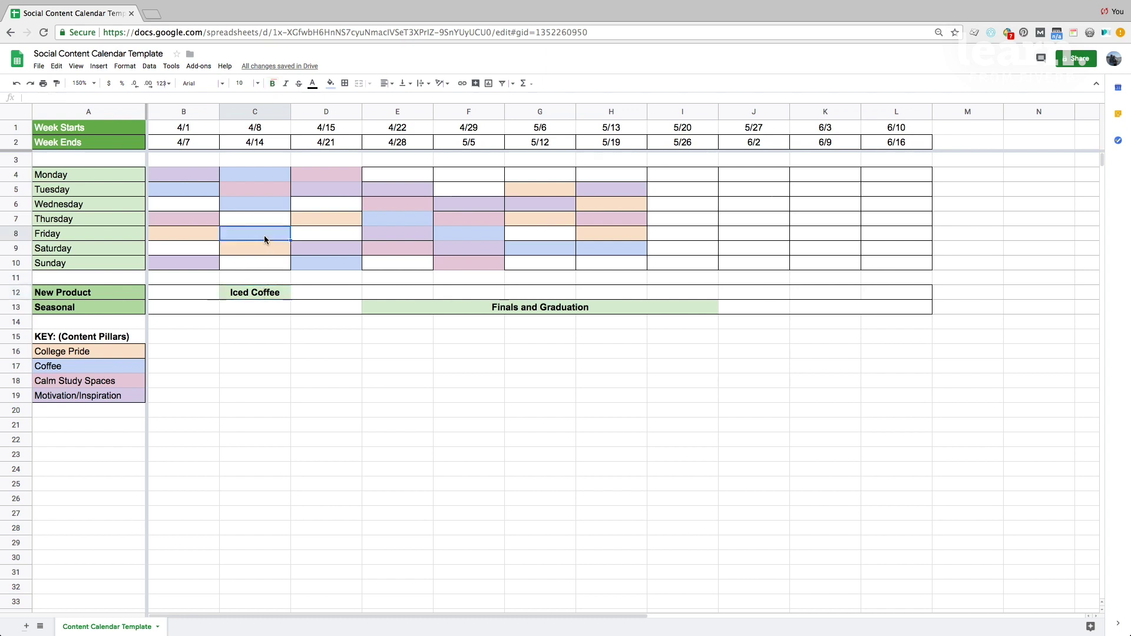
left_click(514, 312)
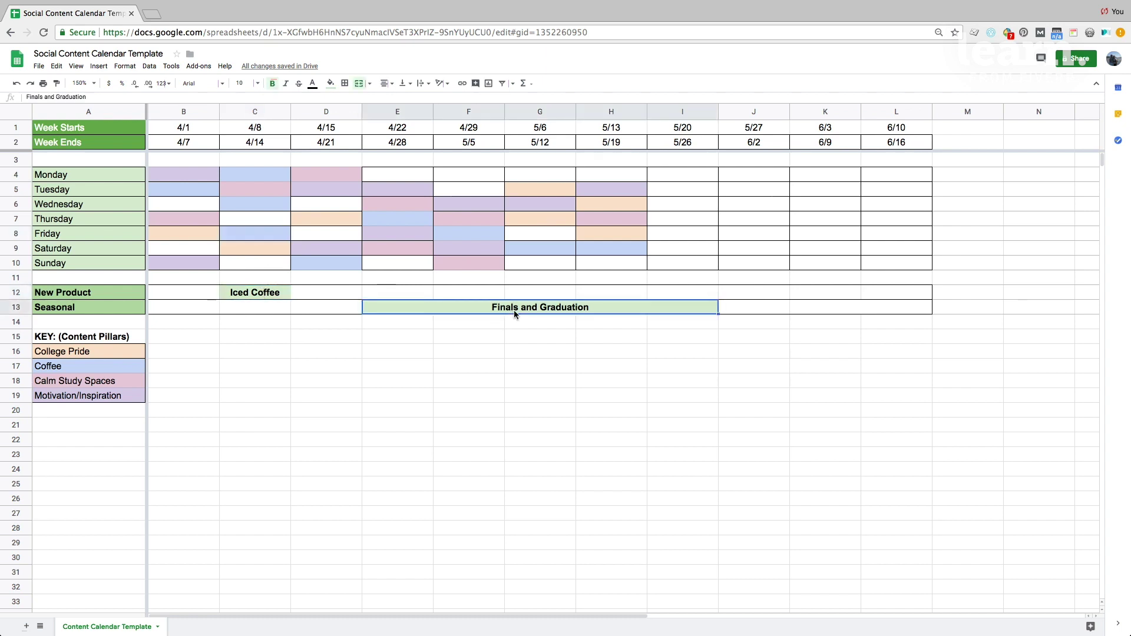